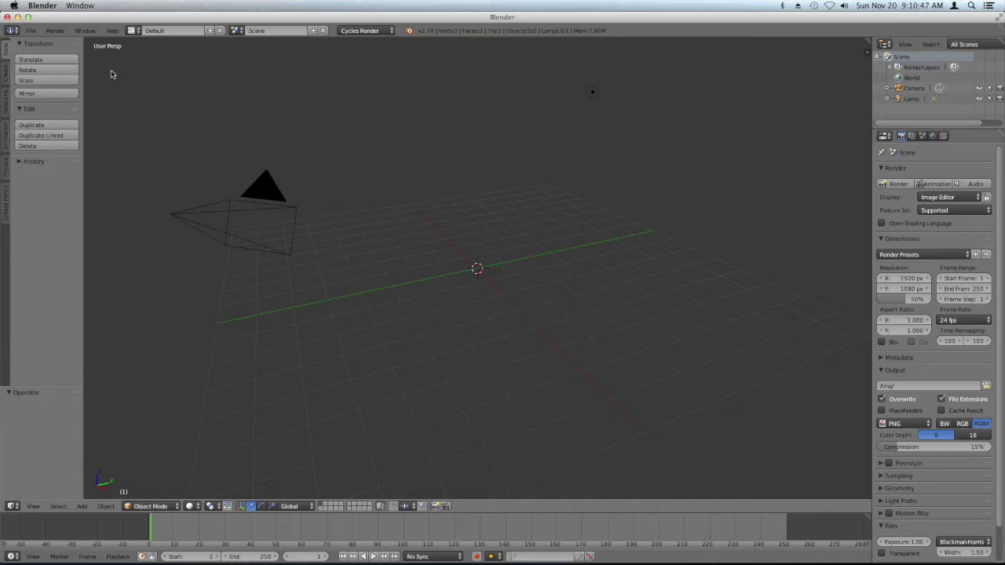
# - Open the recent file bobby2.blend
pyautogui.click(32, 31)
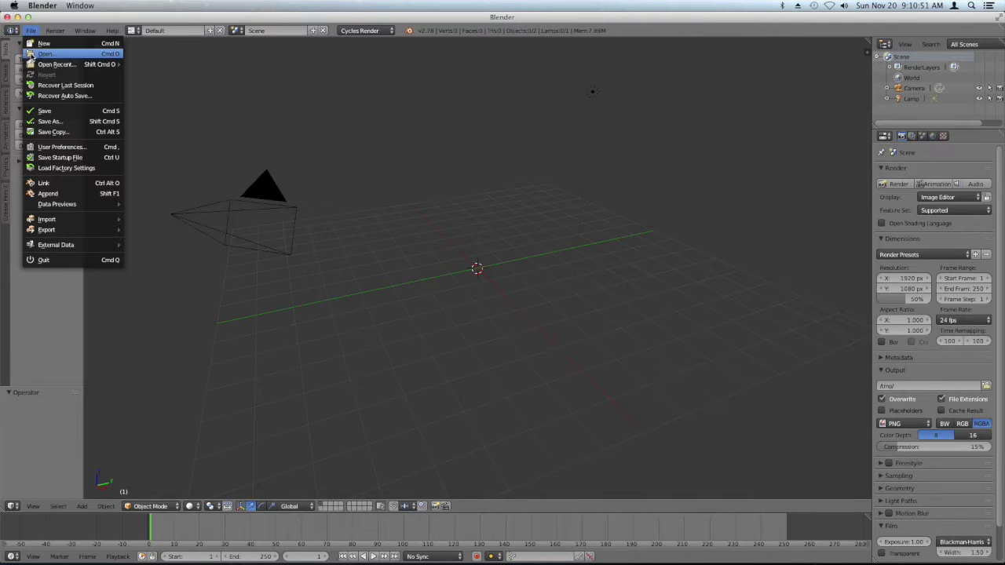
pyautogui.moveTo(56, 64)
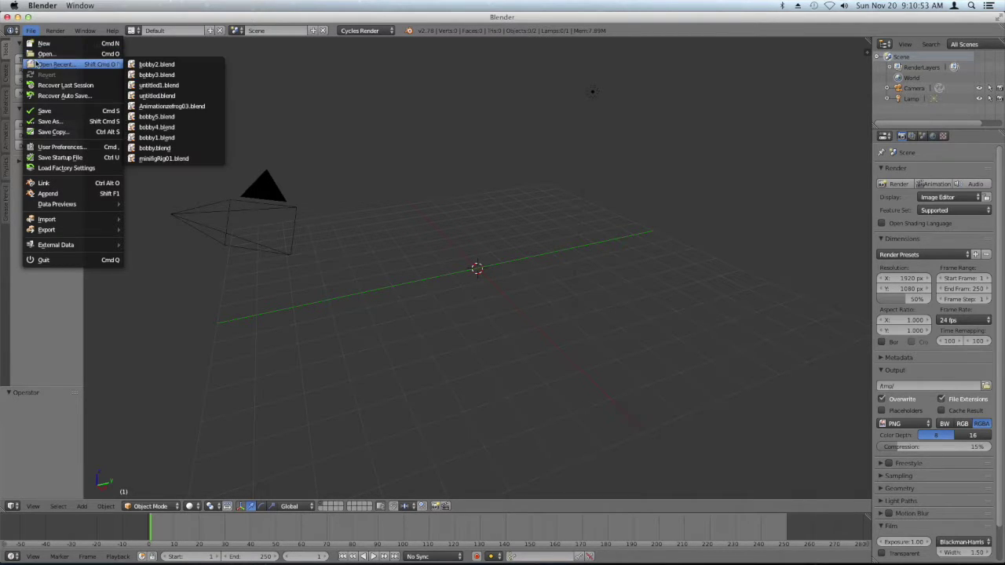
pyautogui.click(181, 65)
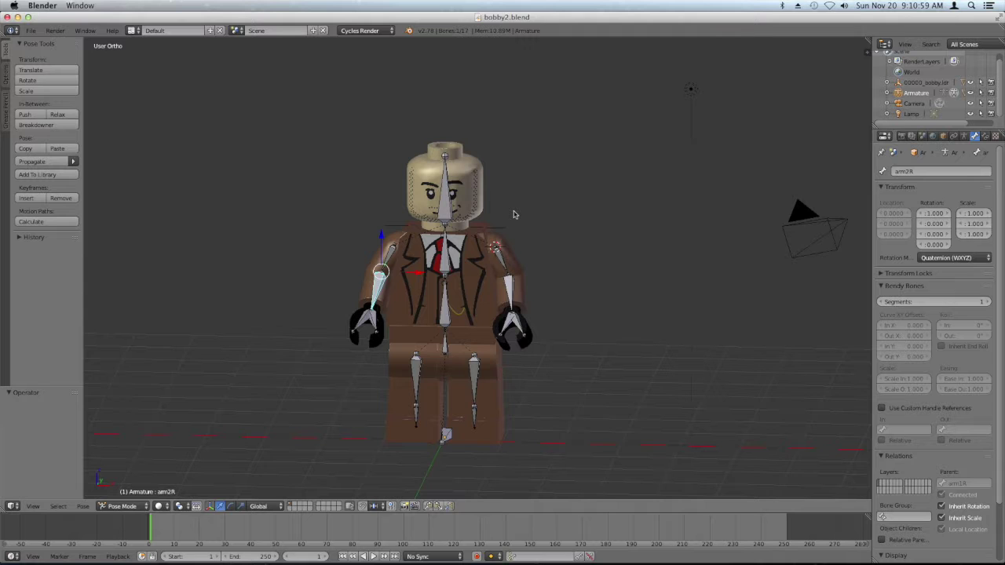
# - Examine the names of the leg, spine, head, arm and hand bones of the minifigure's armature in front orthographic view
pyautogui.press('KP_1')
pyautogui.press('KP_5')
pyautogui.press('KP_5')
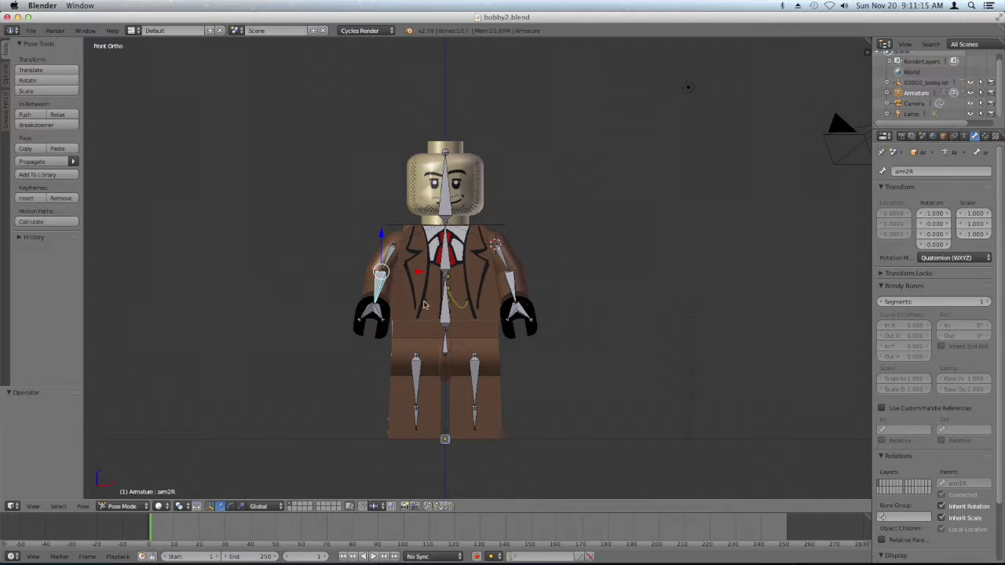
pyautogui.rightClick(420, 365)
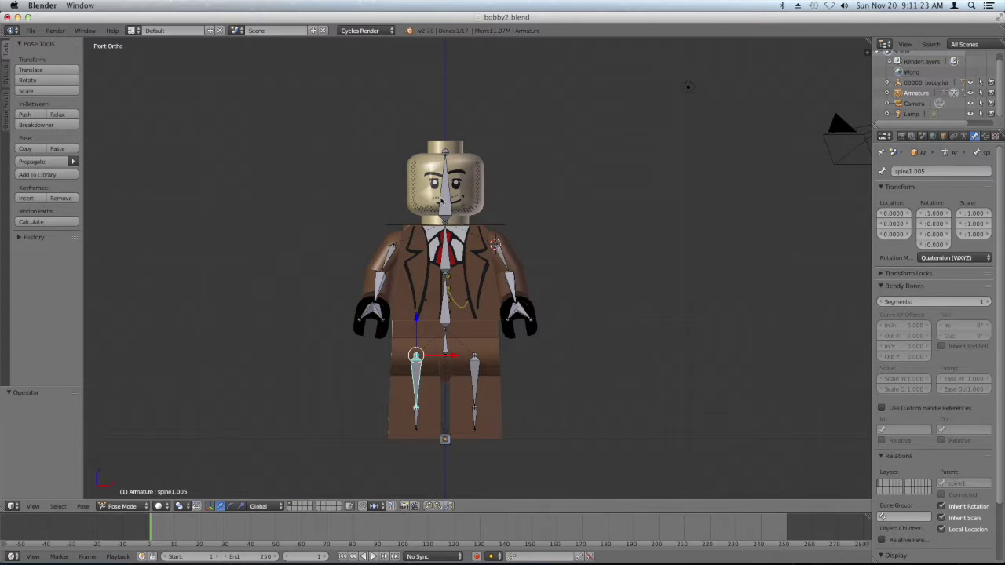
pyautogui.rightClick(444, 201)
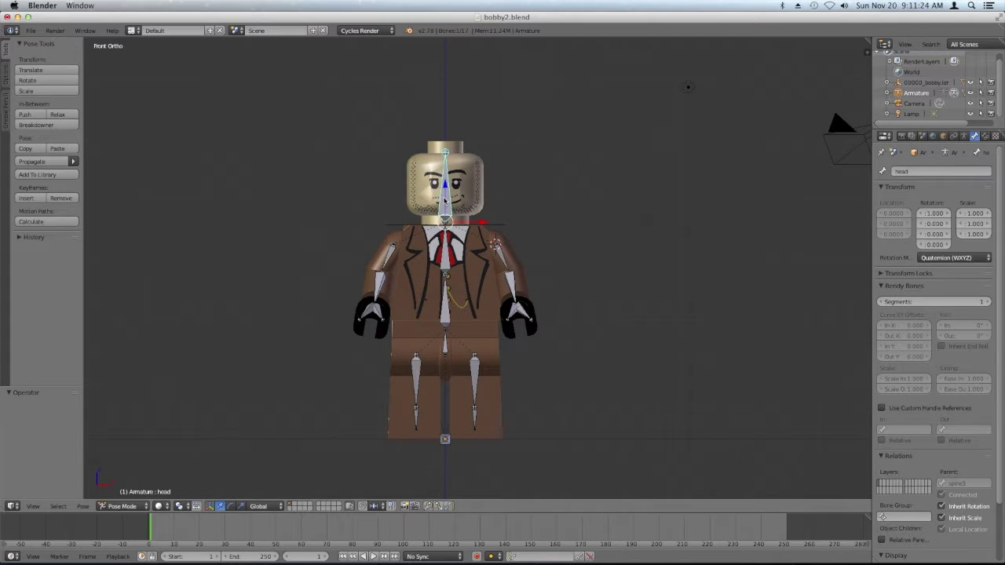
pyautogui.rightClick(445, 350)
pyautogui.rightClick(446, 271)
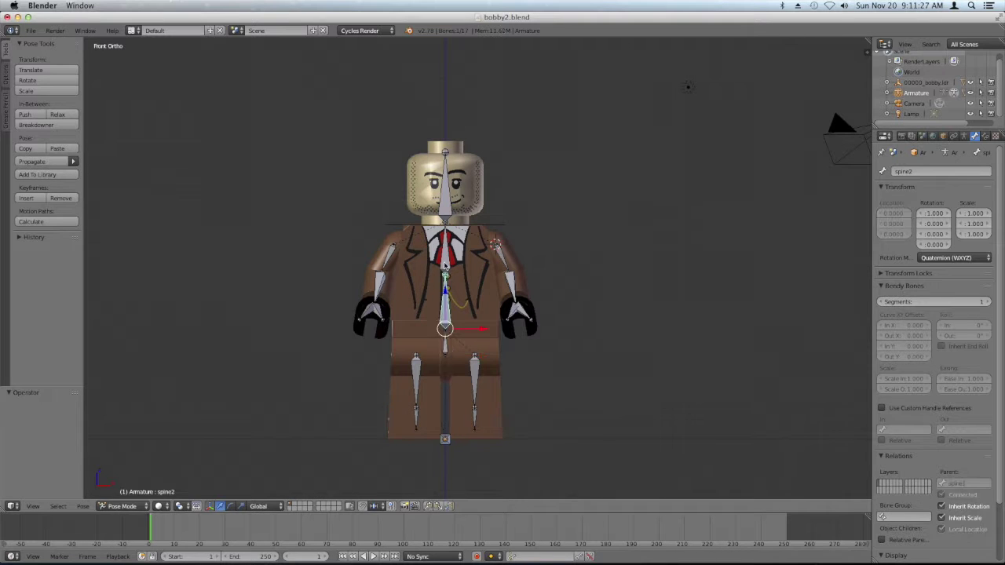
pyautogui.rightClick(446, 251)
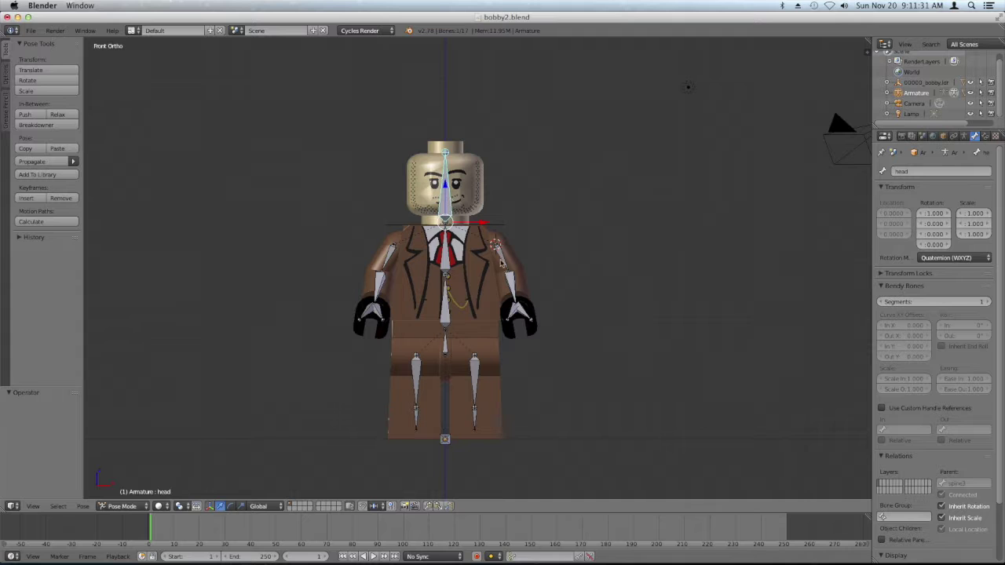
pyautogui.rightClick(501, 263)
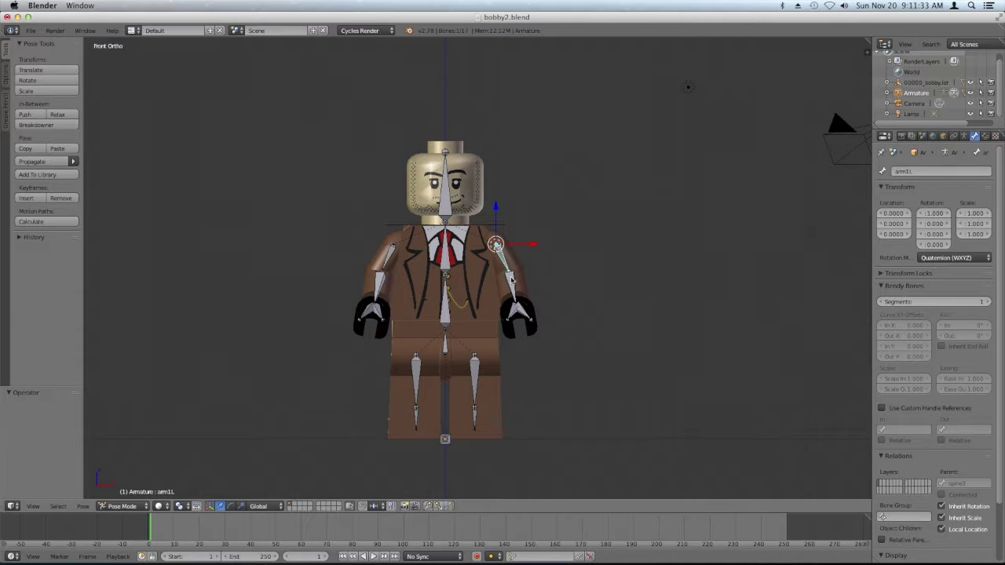
pyautogui.rightClick(511, 281)
pyautogui.rightClick(526, 312)
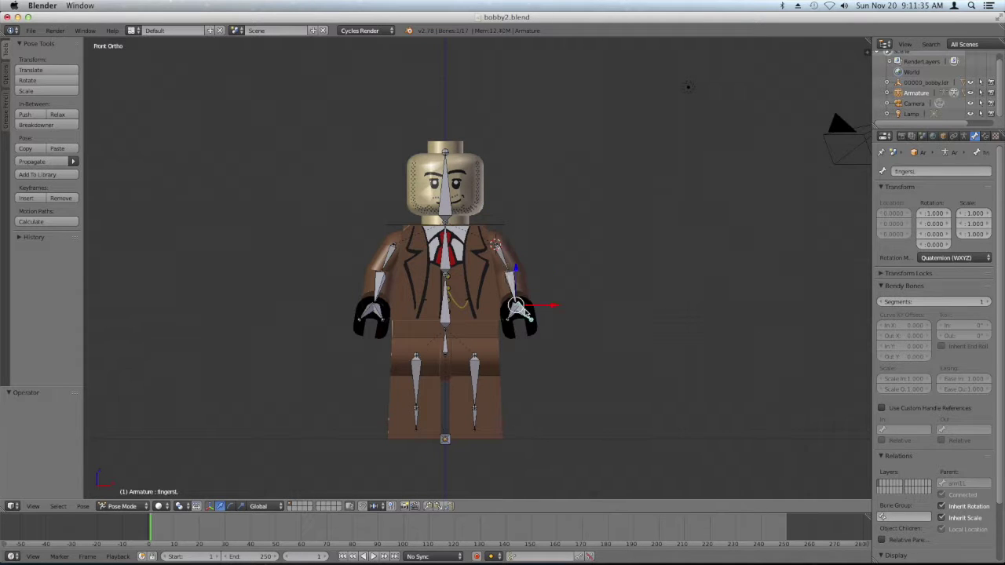
pyautogui.rightClick(515, 317)
pyautogui.rightClick(393, 261)
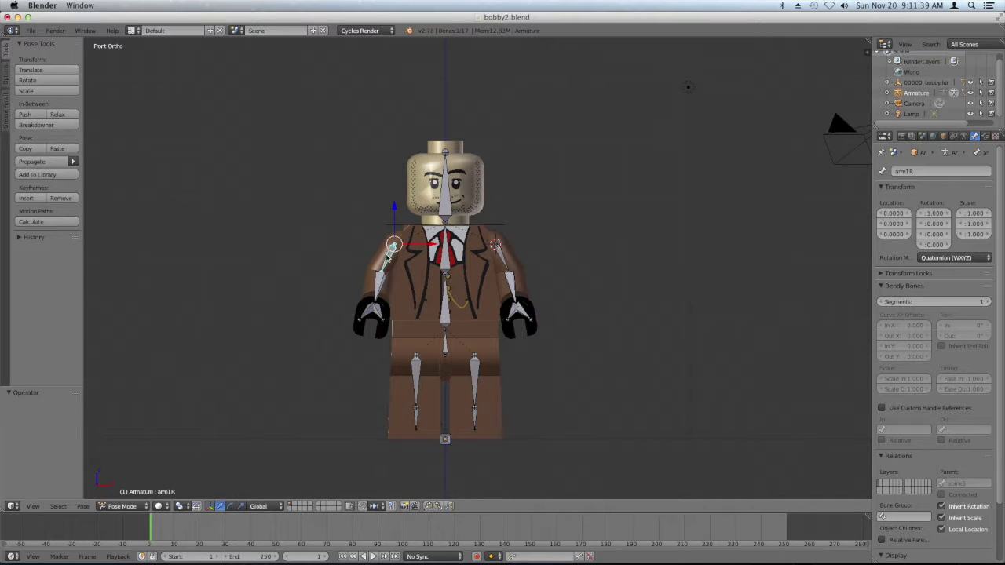
pyautogui.rightClick(382, 286)
pyautogui.rightClick(373, 313)
pyautogui.rightClick(364, 315)
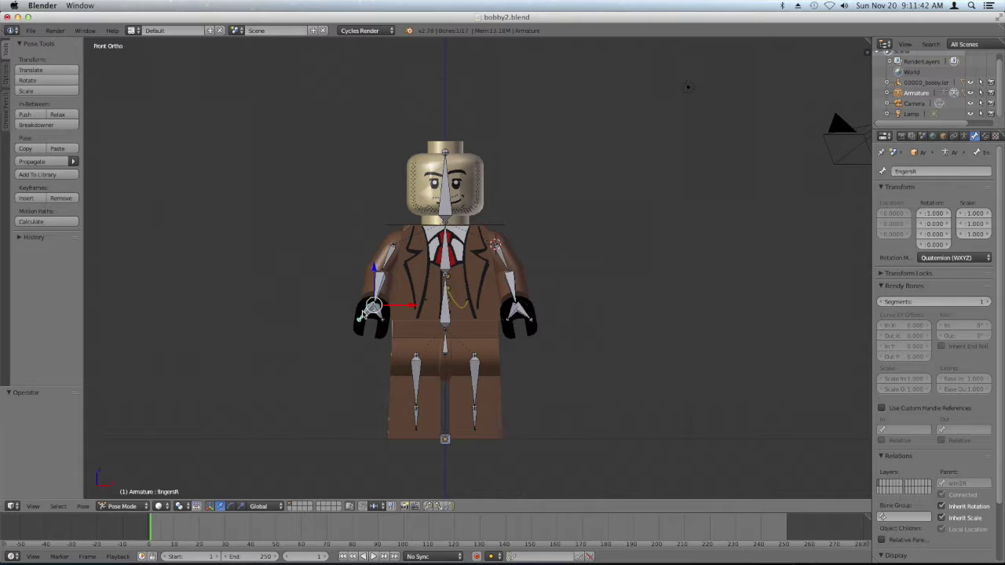
# - Rename the upper and lower bones of the figure's left leg as thighR and shinR
pyautogui.rightClick(479, 372)
pyautogui.click(927, 171)
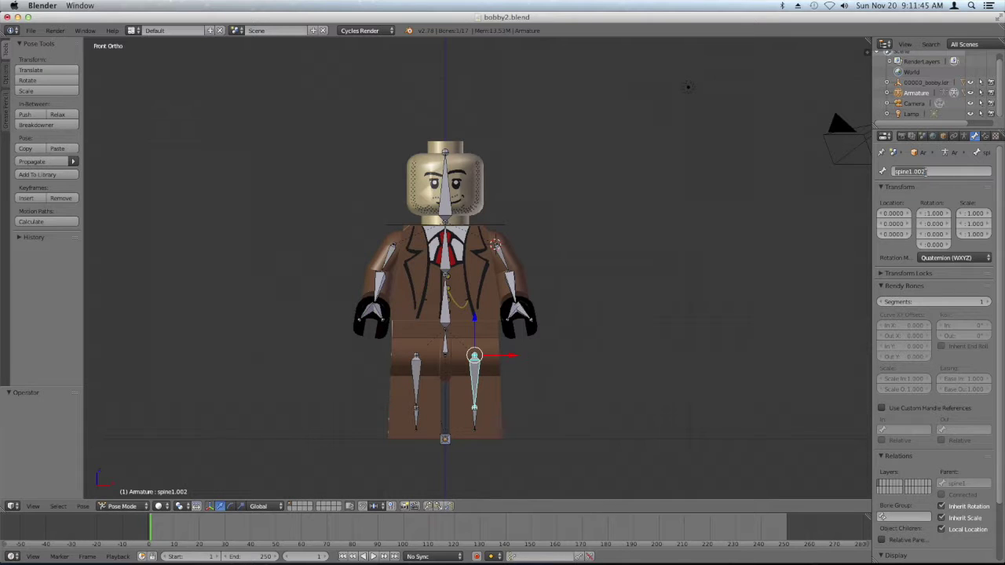
pyautogui.write('thighR')
pyautogui.press('Return')
pyautogui.rightClick(474, 410)
pyautogui.doubleClick(926, 171)
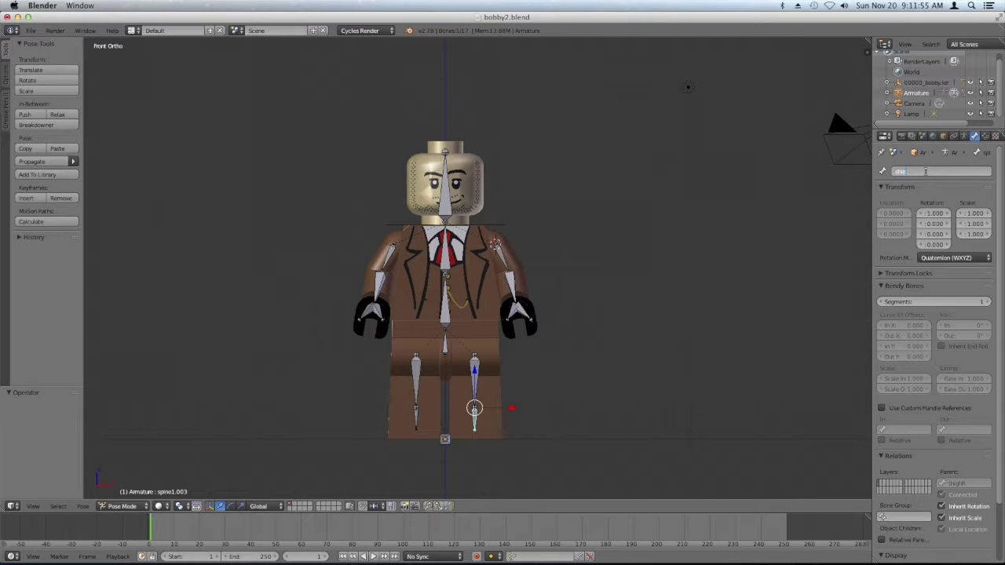
pyautogui.write('shinR')
pyautogui.press('Return')
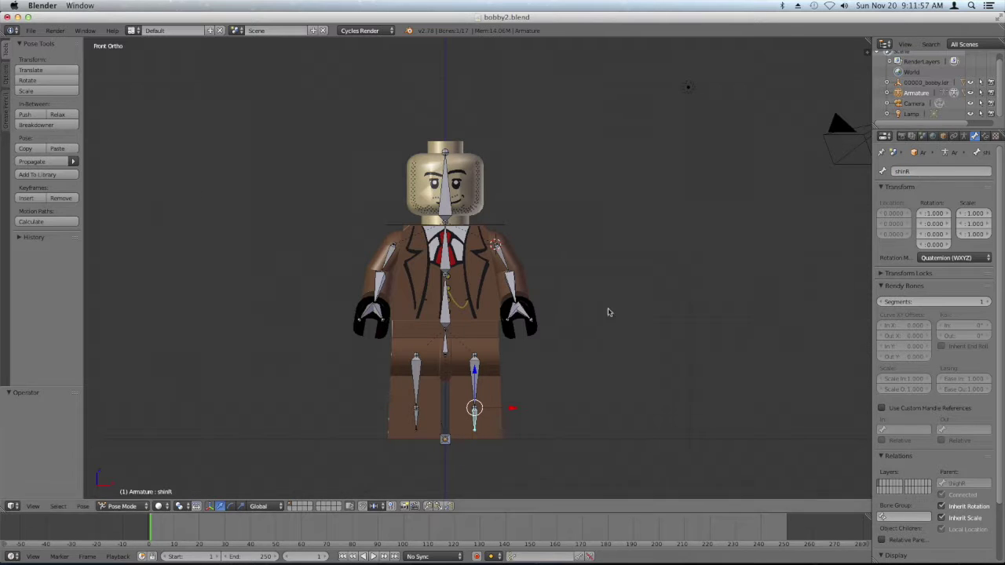
# - Change the side suffix to L in the name of the figure's left thigh bone and rename its shin bone as shinL
pyautogui.rightClick(413, 380)
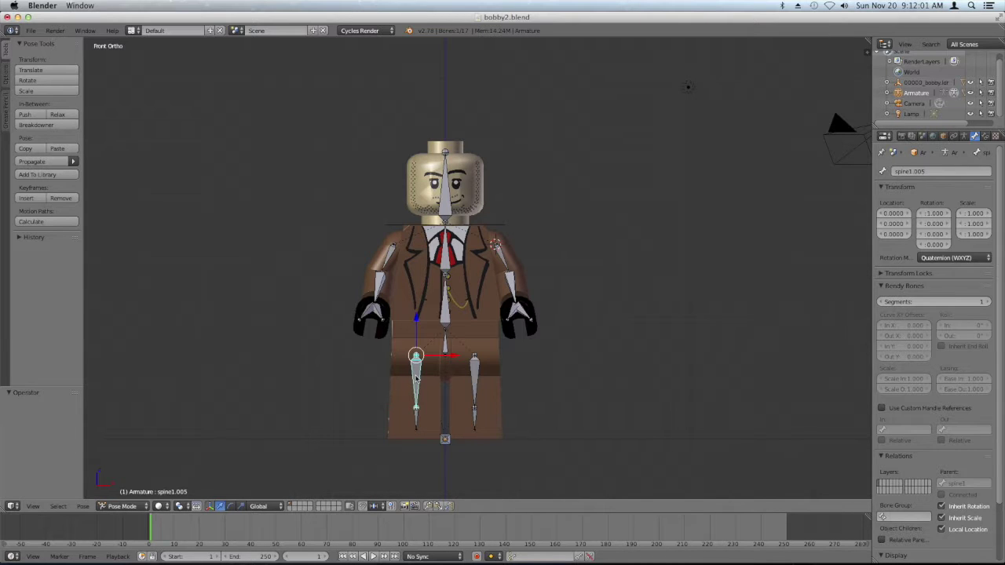
pyautogui.rightClick(475, 377)
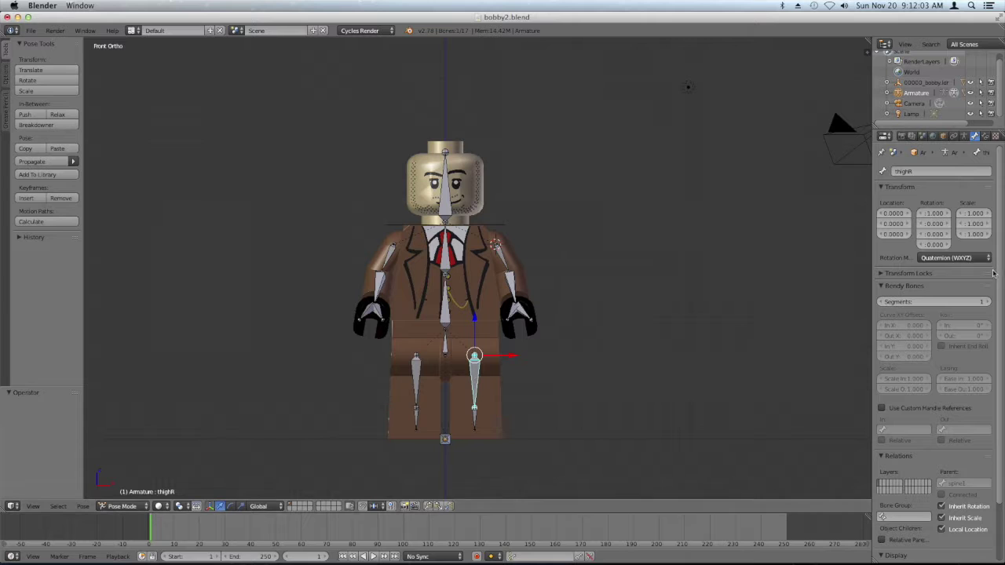
pyautogui.click(950, 170)
pyautogui.rightClick(475, 409)
pyautogui.click(930, 172)
pyautogui.write('shinL')
pyautogui.press('Return')
# - Rename the upper and lower bones of the figure's right leg as thighR and shinR
pyautogui.rightClick(416, 372)
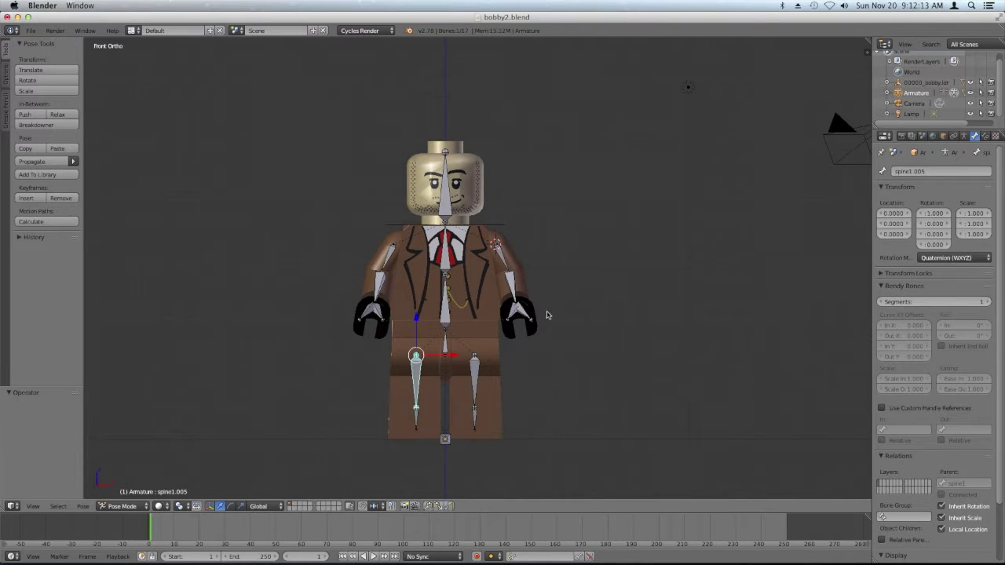
pyautogui.click(927, 173)
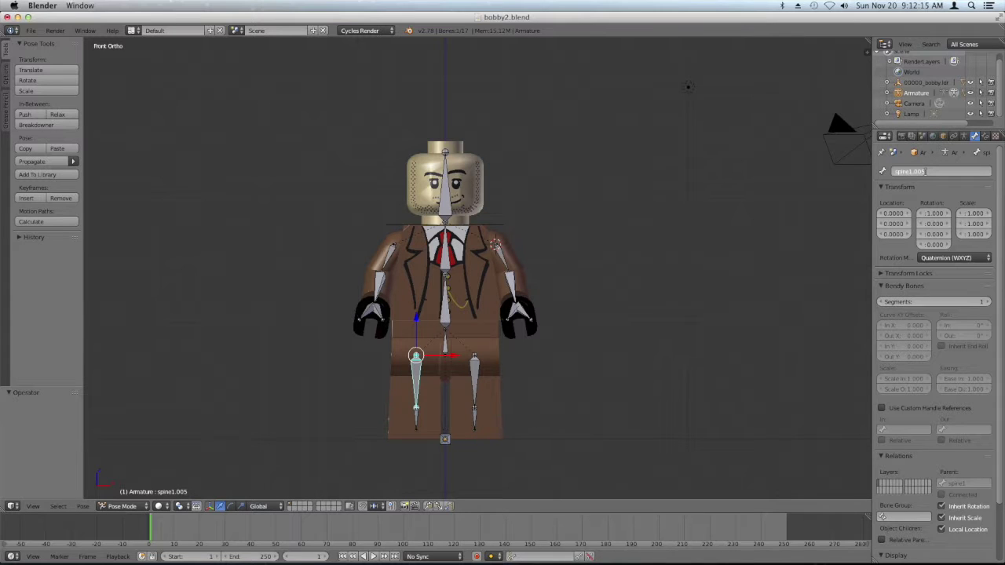
pyautogui.click(901, 172)
pyautogui.write('thig')
pyautogui.write('hi')
pyautogui.press('Return')
pyautogui.rightClick(416, 410)
pyautogui.click(897, 171)
pyautogui.press('BackSpace')
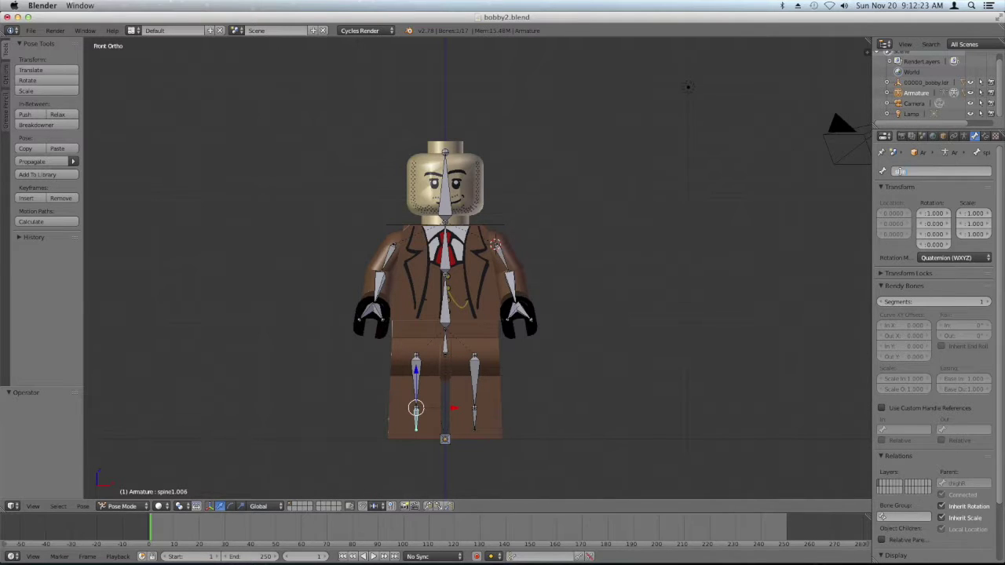
pyautogui.write('shinR')
pyautogui.press('Return')
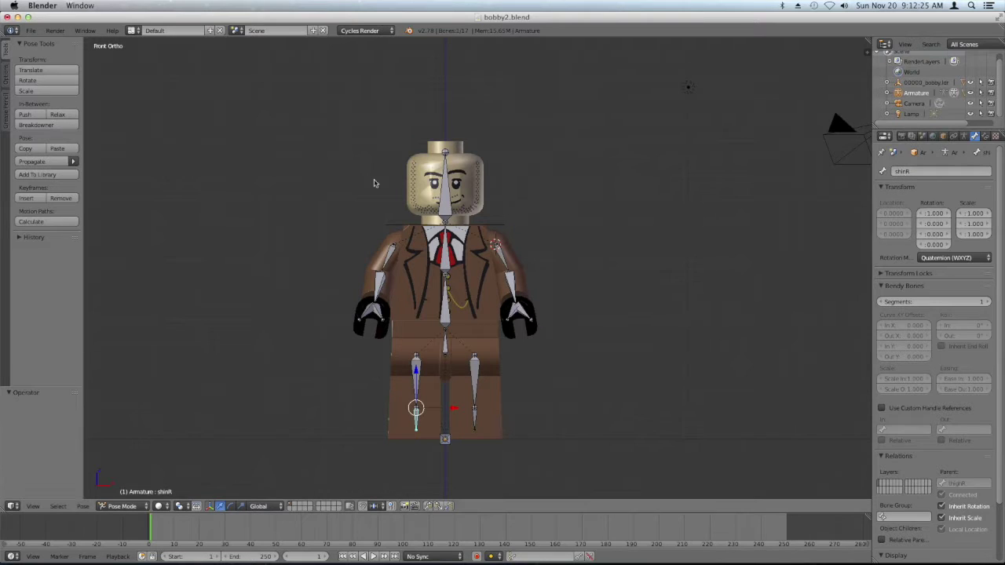
# - Rename the root bone between the figure's feet as floor
pyautogui.rightClick(446, 440)
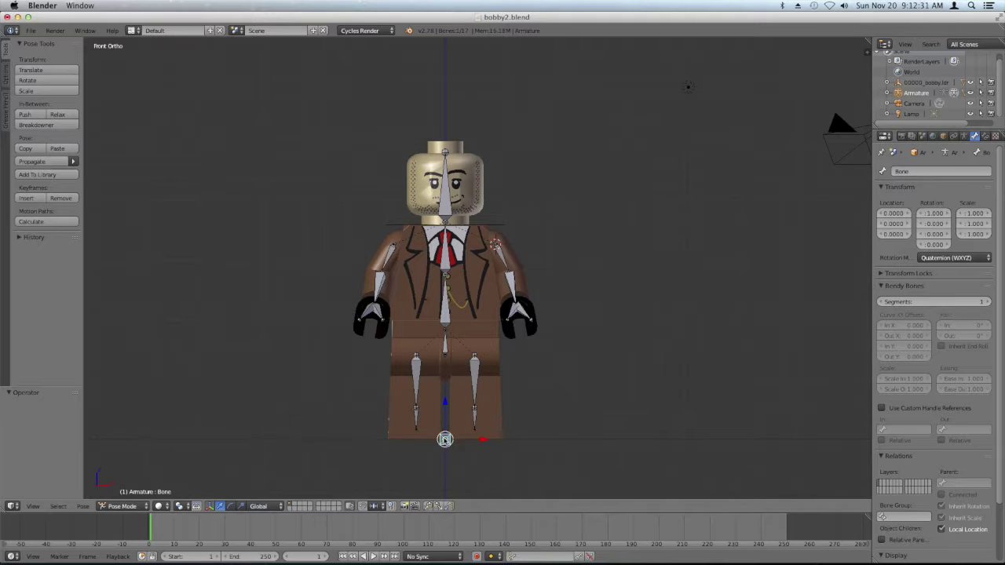
pyautogui.click(905, 172)
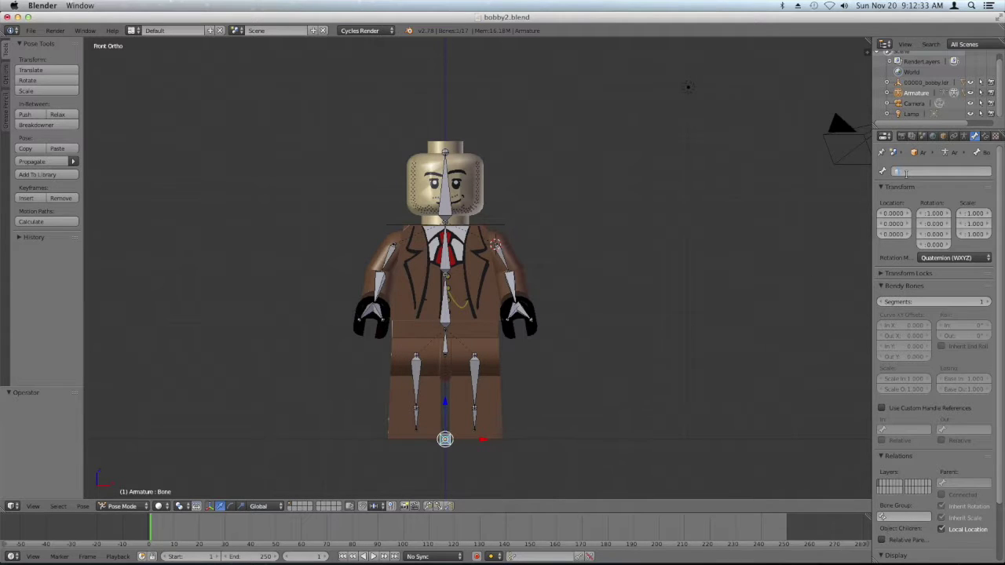
pyautogui.write('floor')
pyautogui.press('Return')
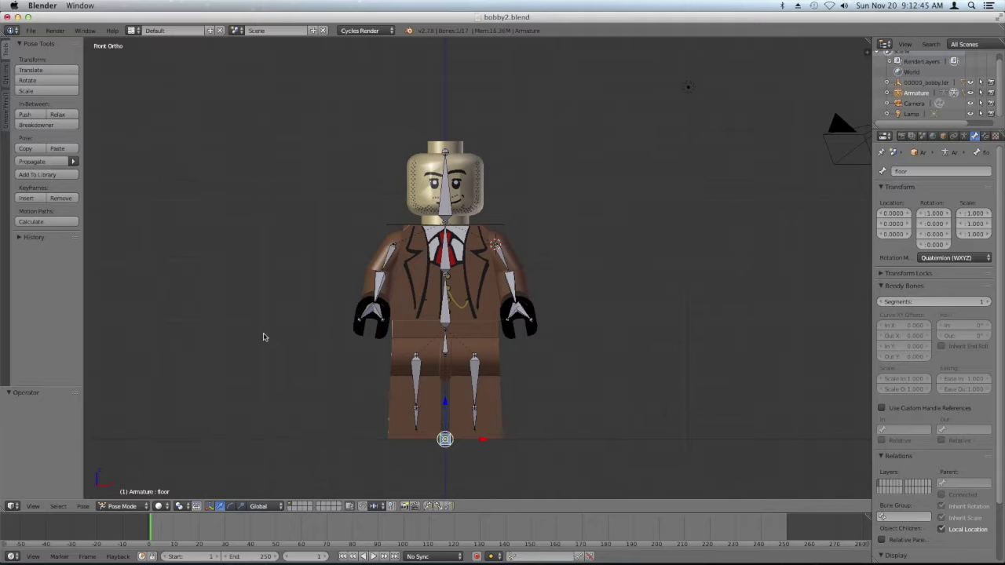
# - Parent the right arm mesh to the armature with automatic weights, using the selected right arm, fingers and thumb bones
pyautogui.rightClick(373, 280)
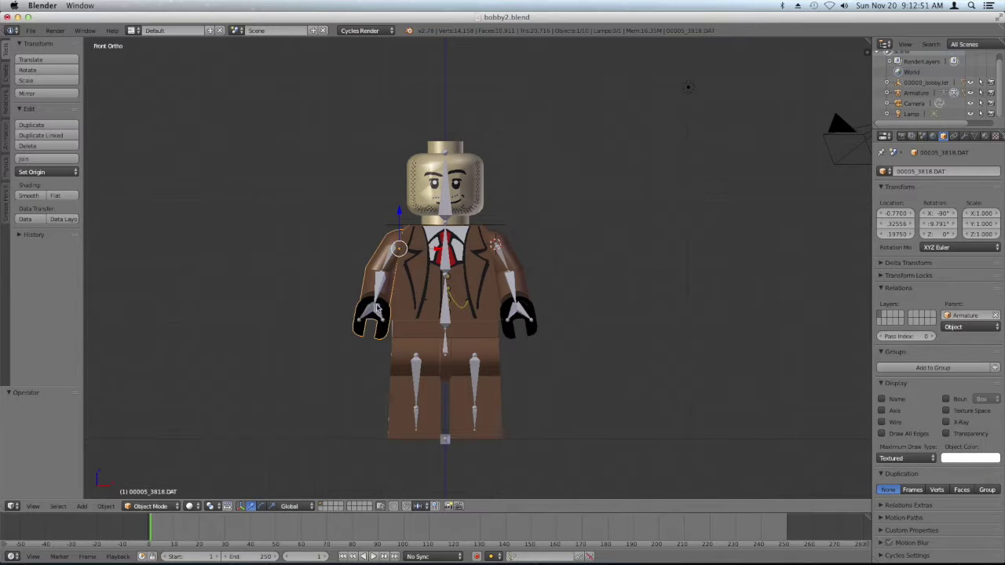
pyautogui.hotkey('ctrl', 'z')
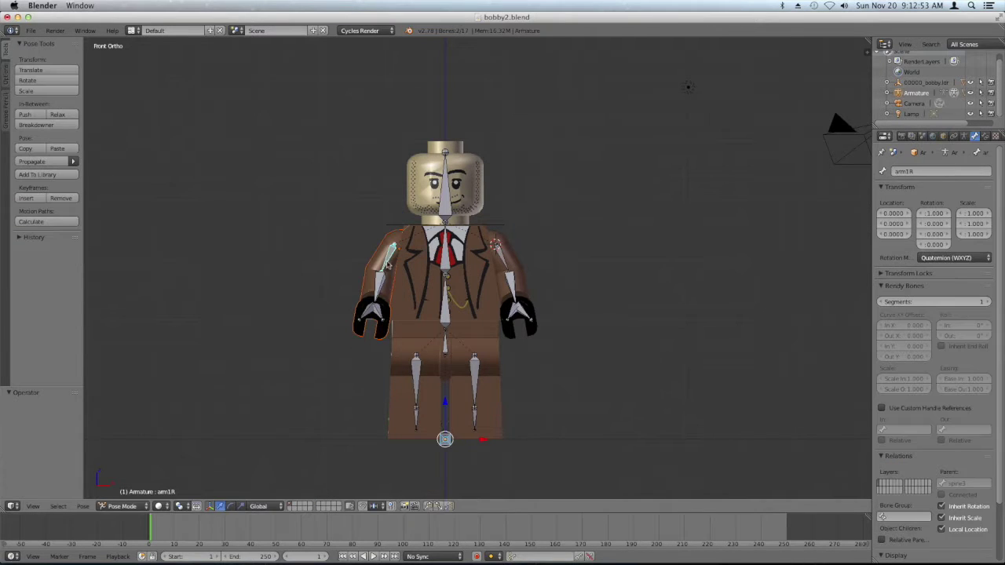
pyautogui.rightClick(376, 312)
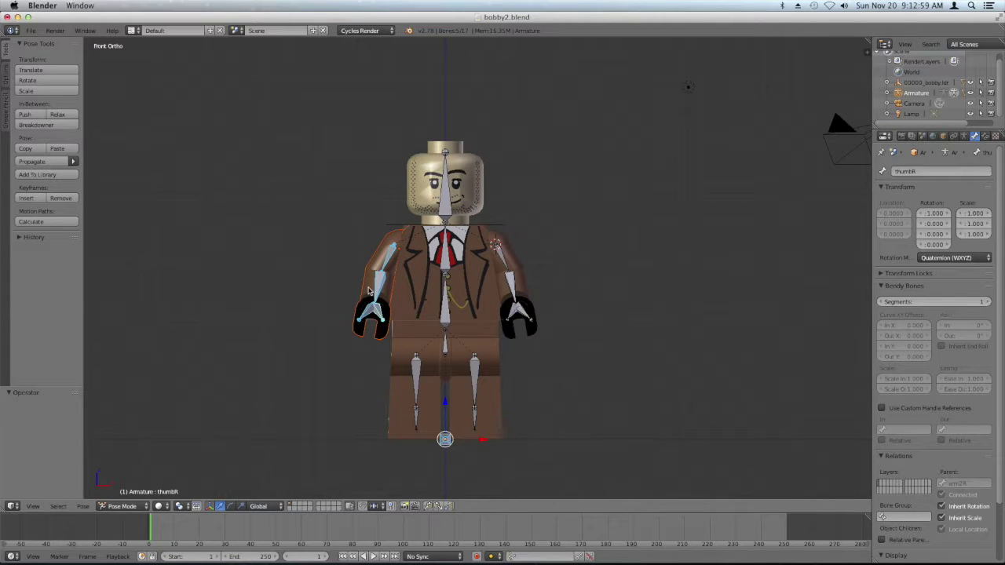
pyautogui.hotkey('ctrl', 'p')
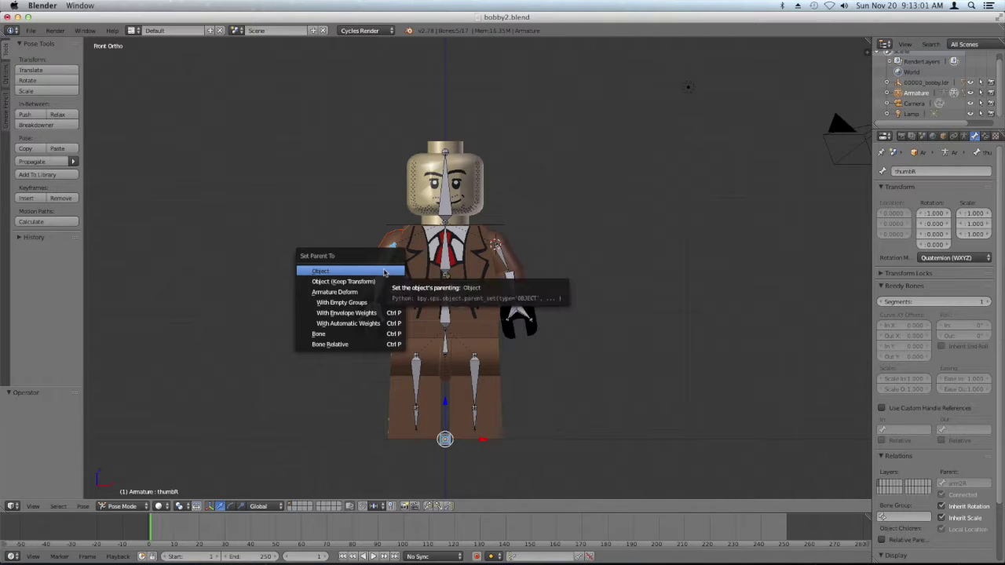
pyautogui.click(359, 324)
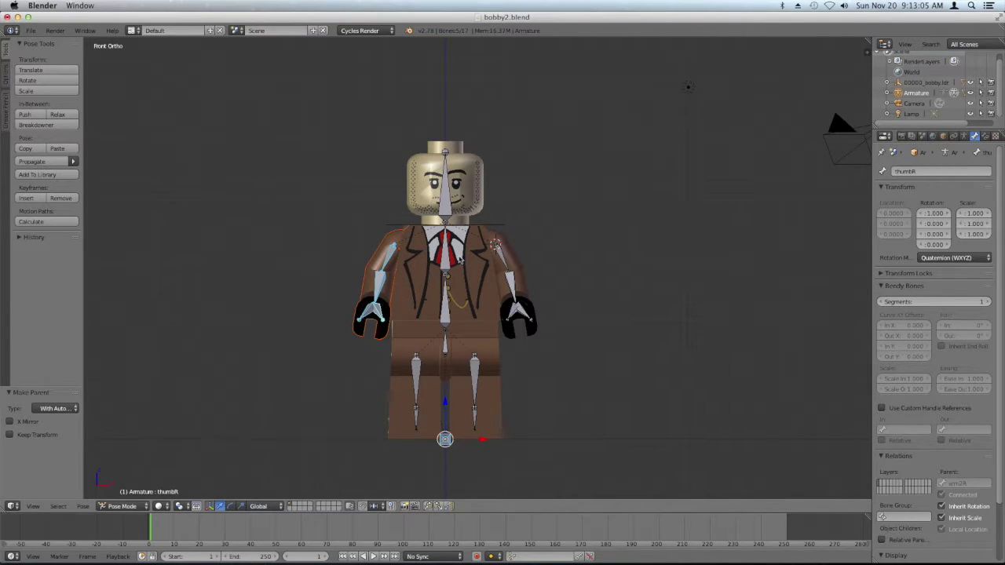
# - Parent the left arm mesh to the armature with automatic weights, with the left arm and hand bones selected and the right ones deselected
pyautogui.hotkey('ctrl', 'Tab')
pyautogui.rightClick(505, 259)
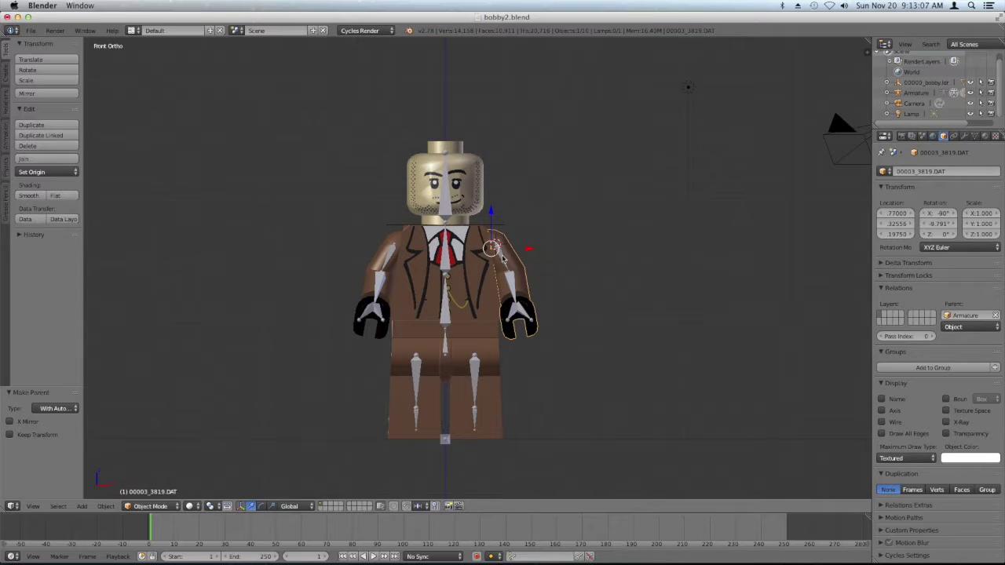
pyautogui.hotkey('ctrl', 'Tab')
pyautogui.rightClick(515, 289)
pyautogui.rightClick(513, 321)
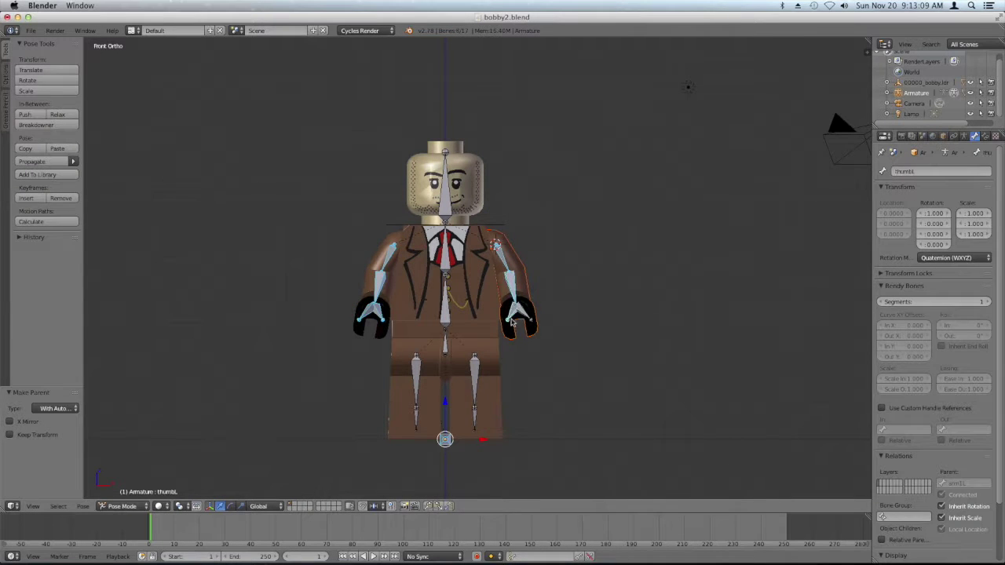
pyautogui.rightClick(390, 253)
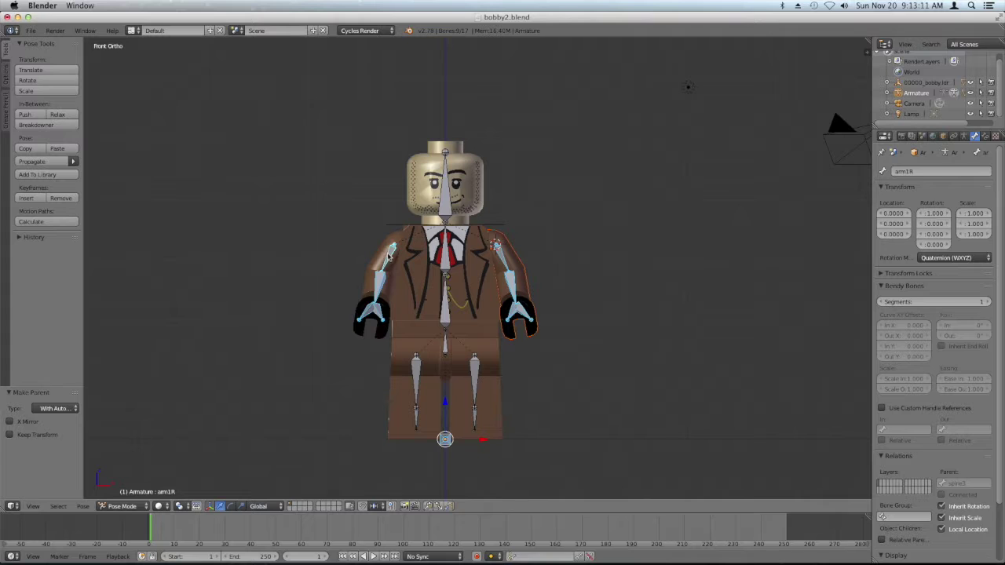
pyautogui.rightClick(383, 282)
pyautogui.rightClick(379, 314)
pyautogui.rightClick(376, 310)
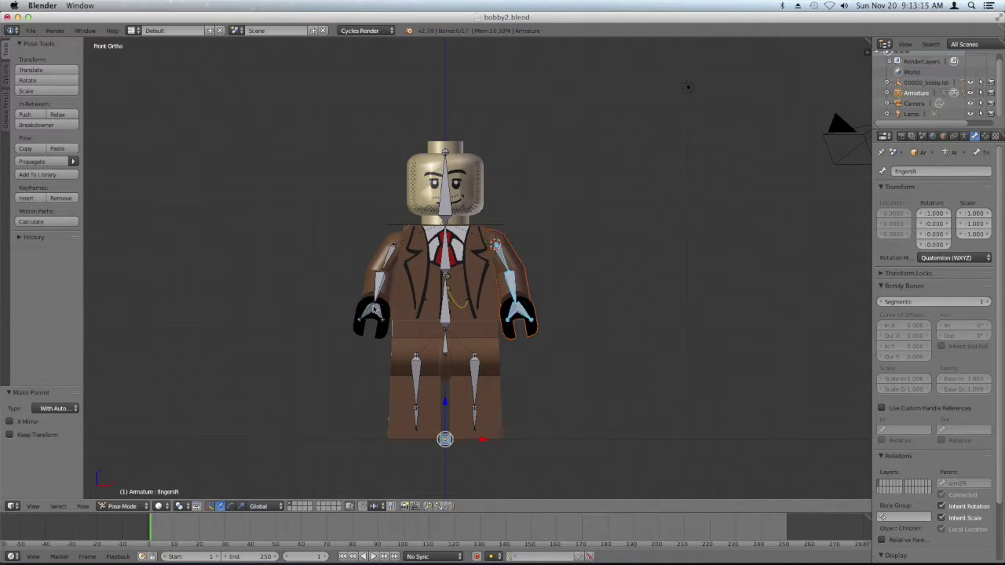
pyautogui.hotkey('ctrl', 'p')
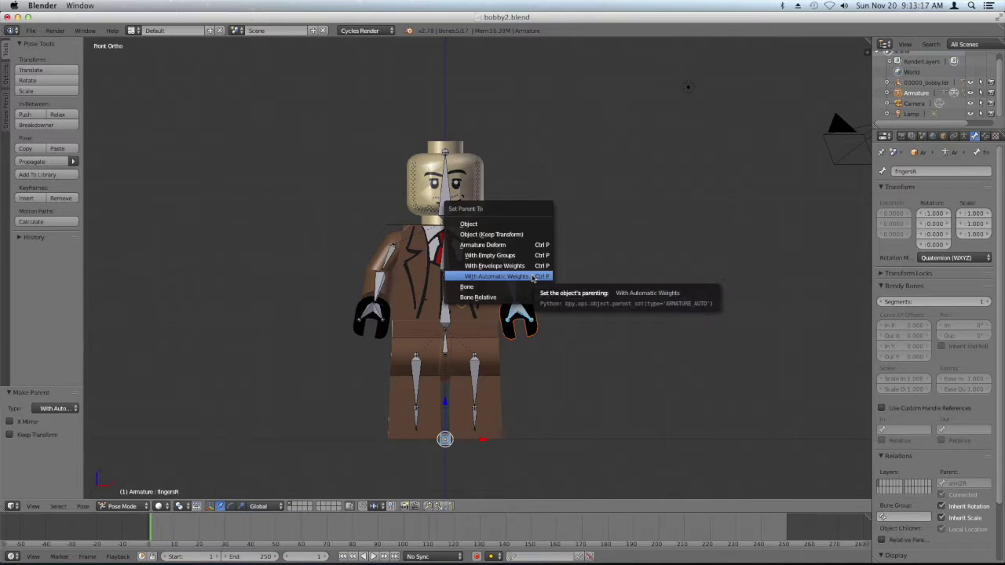
pyautogui.click(533, 277)
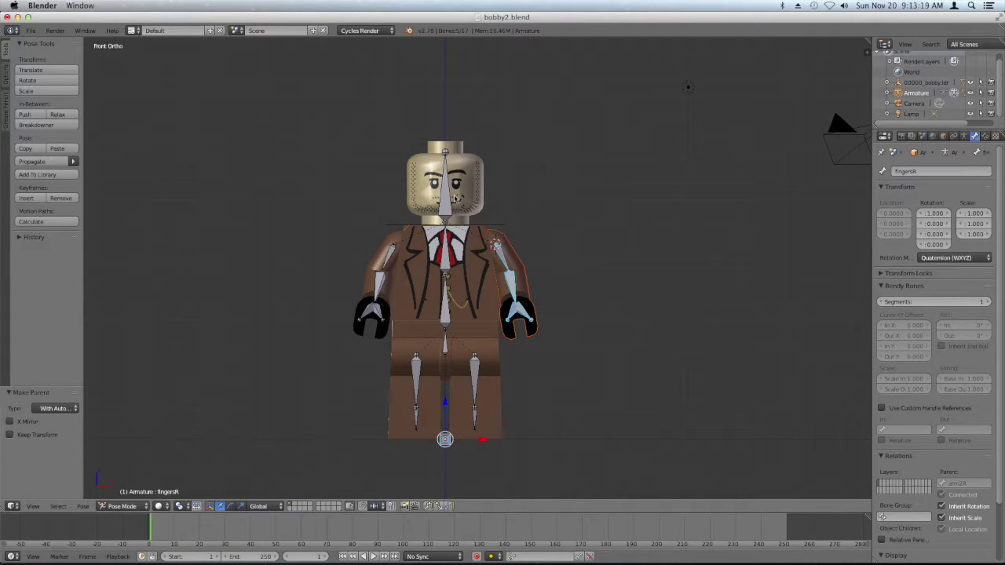
# - Parent the head mesh to the armature with automatic weights, with only the head bone selected
pyautogui.rightClick(454, 199)
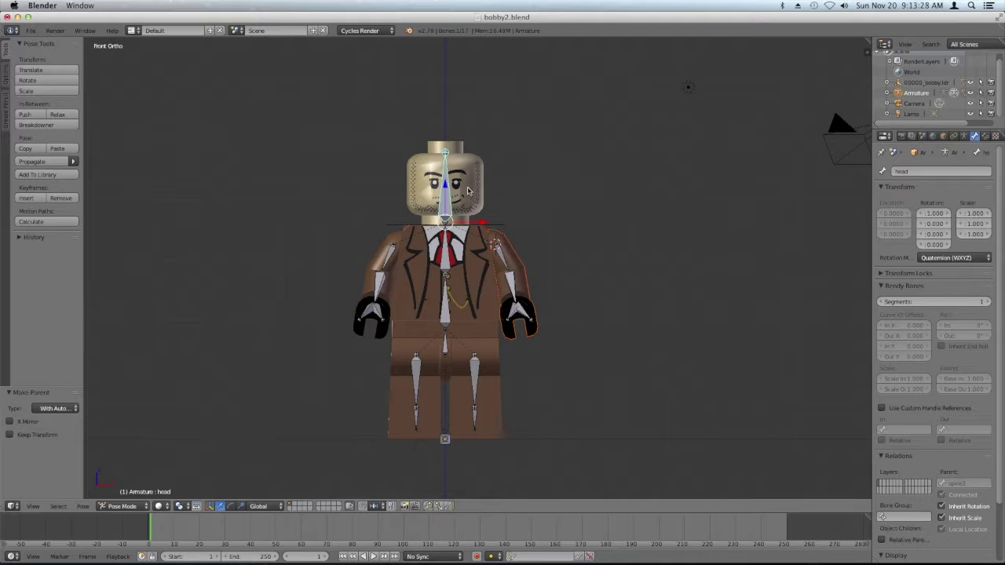
pyautogui.press('Tab')
pyautogui.press('Tab')
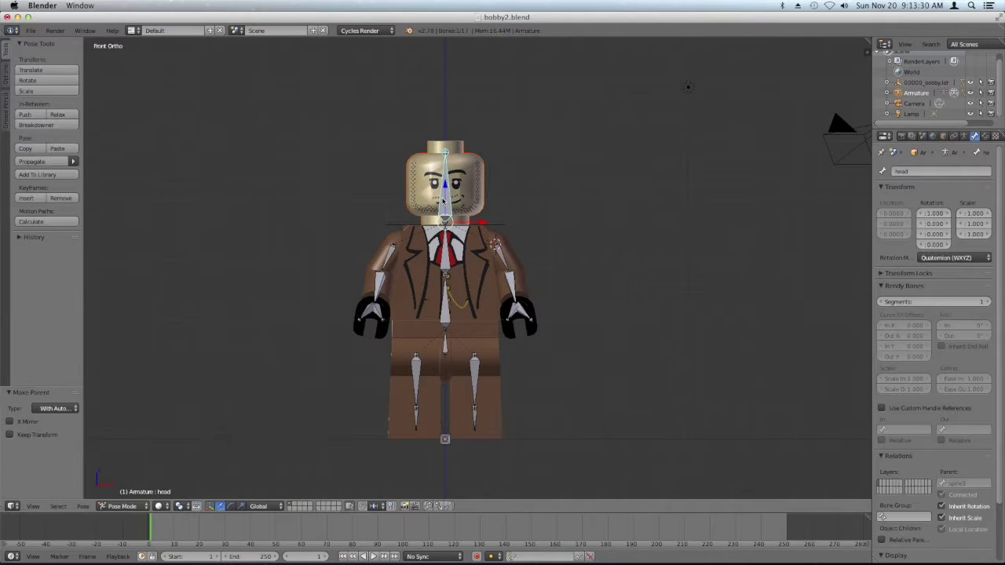
pyautogui.hotkey('ctrl', 'p')
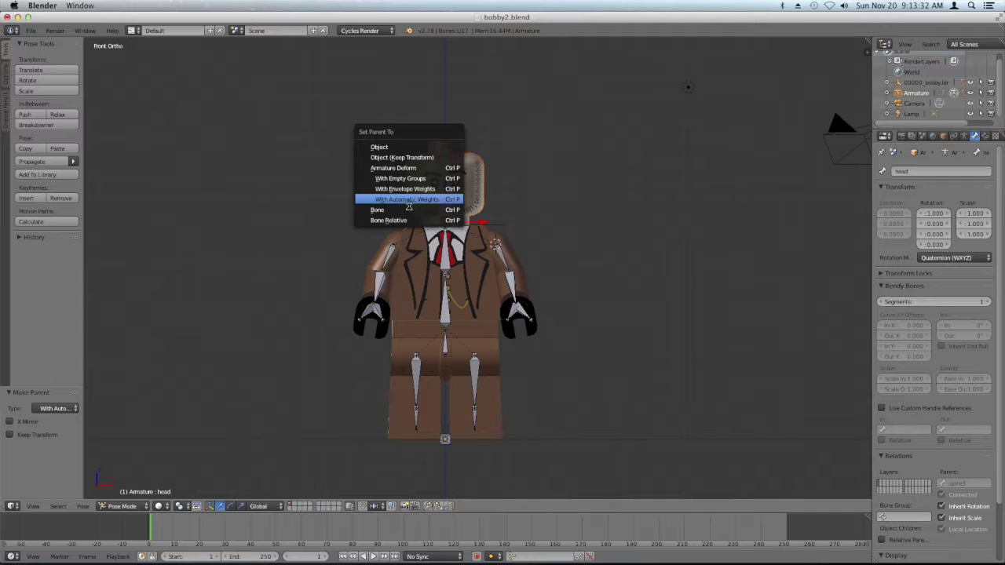
pyautogui.click(411, 199)
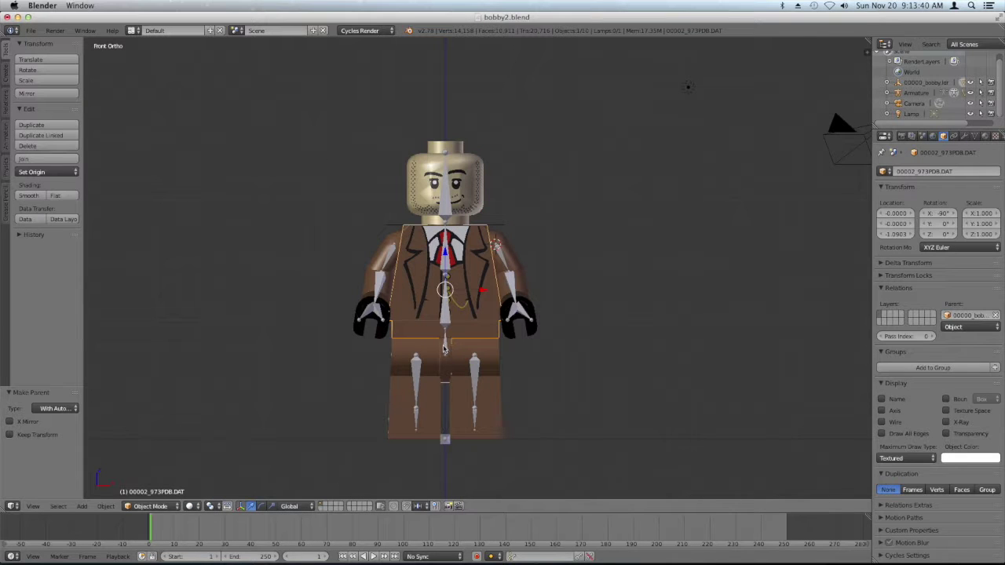
# - Parent the torso mesh to the armature with automatic weights, with the three spine bones selected and the head bone deselected
pyautogui.hotkey('ctrl', 'Tab')
pyautogui.rightClick(445, 314)
pyautogui.rightClick(451, 210)
pyautogui.hotkey('ctrl', 'p')
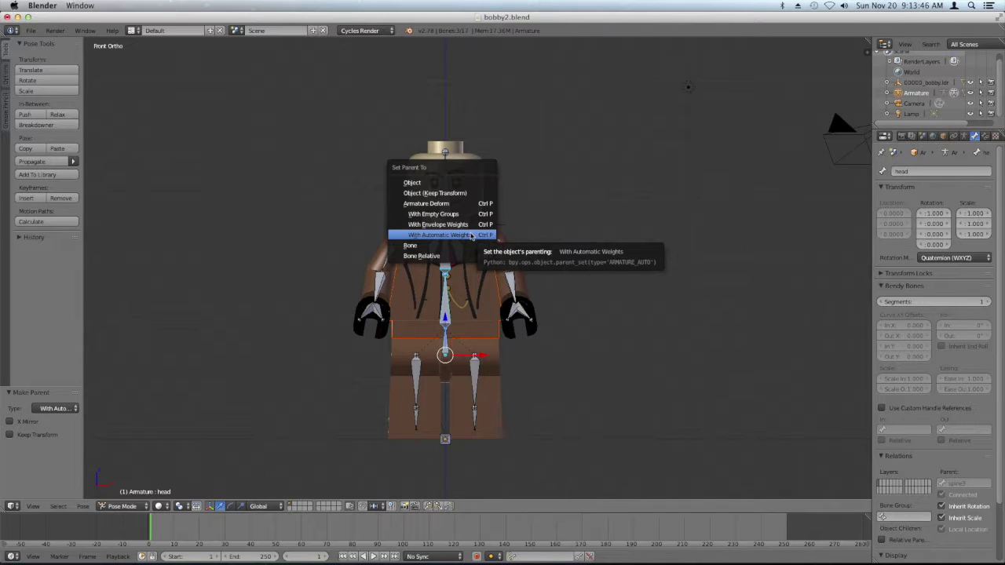
pyautogui.click(471, 235)
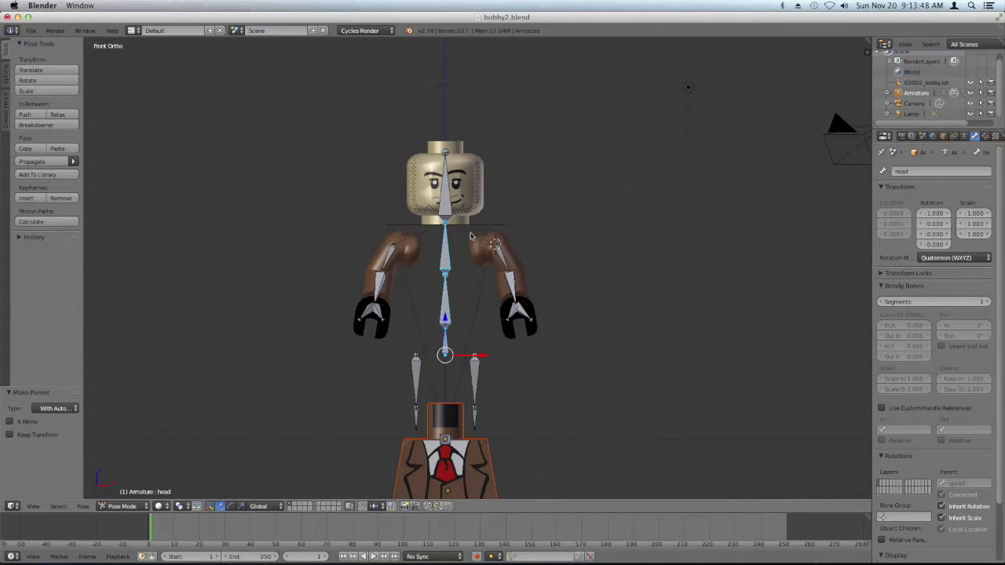
# - Move the displaced torso mesh up along Z by about 3.602 so it sits between the arms under the head
pyautogui.scroll(-5, 464, 369)
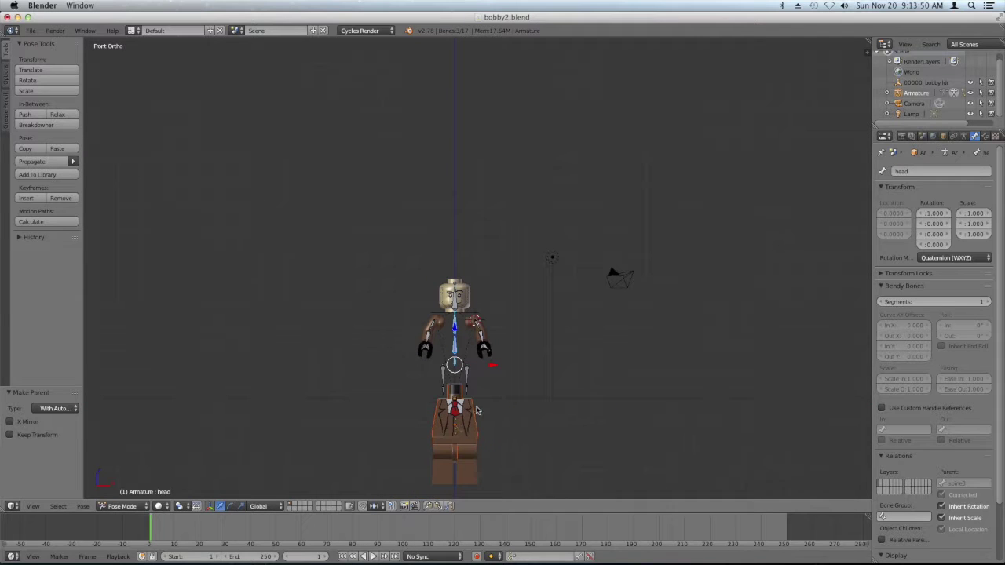
pyautogui.keyDown('shift'); pyautogui.scroll(-2, 518, 353); pyautogui.keyUp('shift')
pyautogui.keyDown('shift'); pyautogui.scroll(-5, 538, 254); pyautogui.keyUp('shift')
pyautogui.scroll(4, 479, 255)
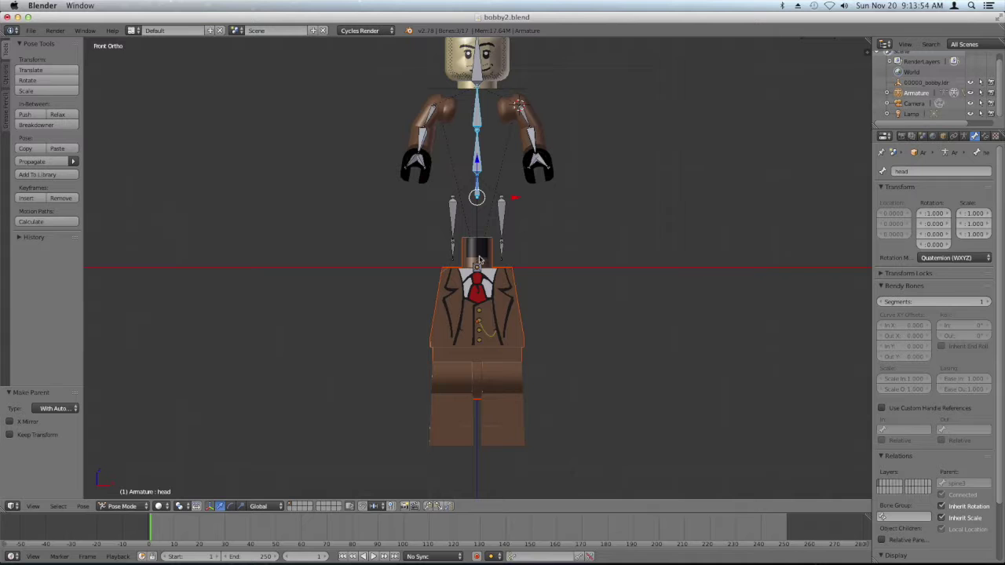
pyautogui.rightClick(476, 321)
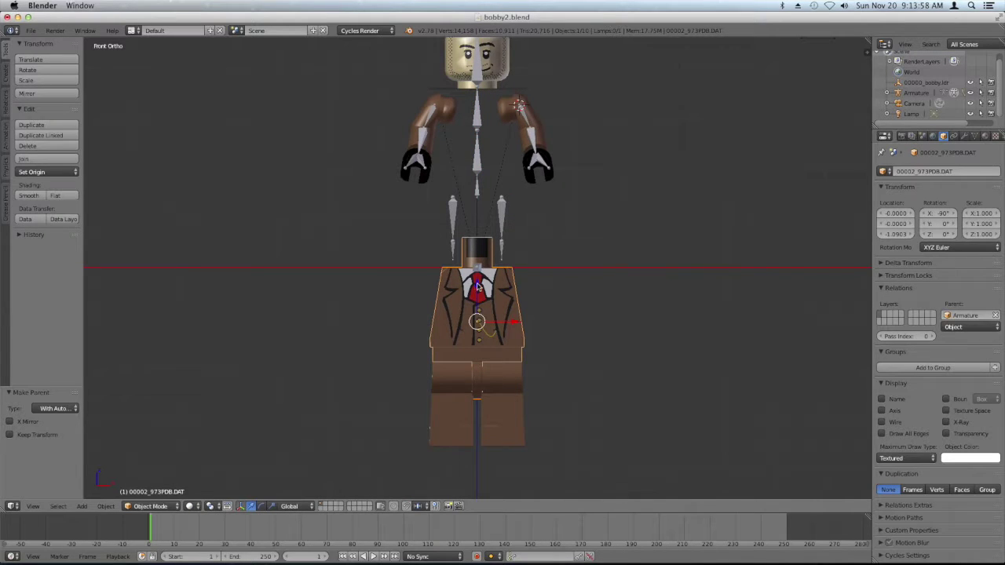
pyautogui.press('g')
pyautogui.press('z')
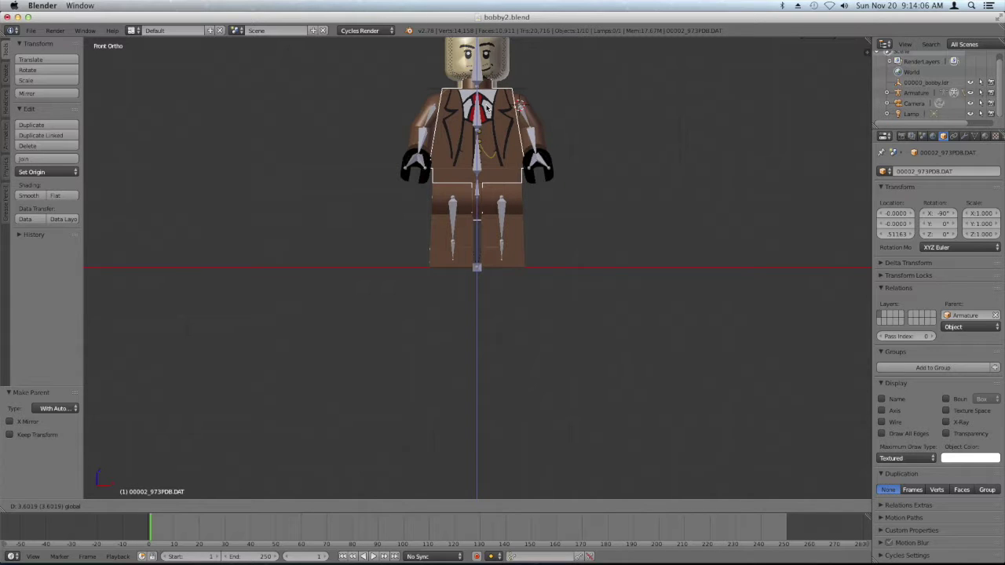
pyautogui.click(518, 104)
# - Shift the torso mesh about 0.337 along Y in the right side view to line it up with the spine bones
pyautogui.moveTo(596, 150); pyautogui.dragTo(468, 150, button='middle')
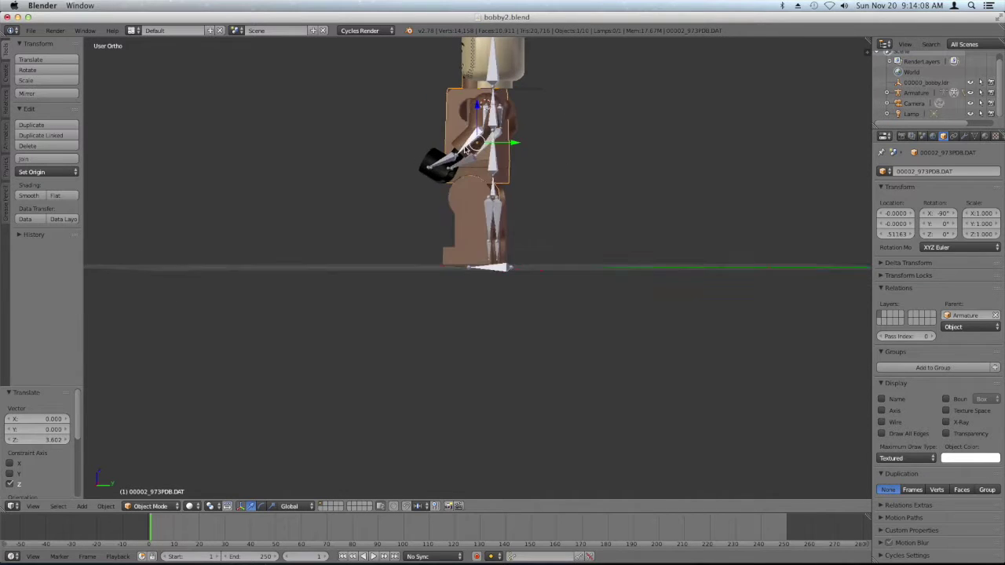
pyautogui.press('KP_3')
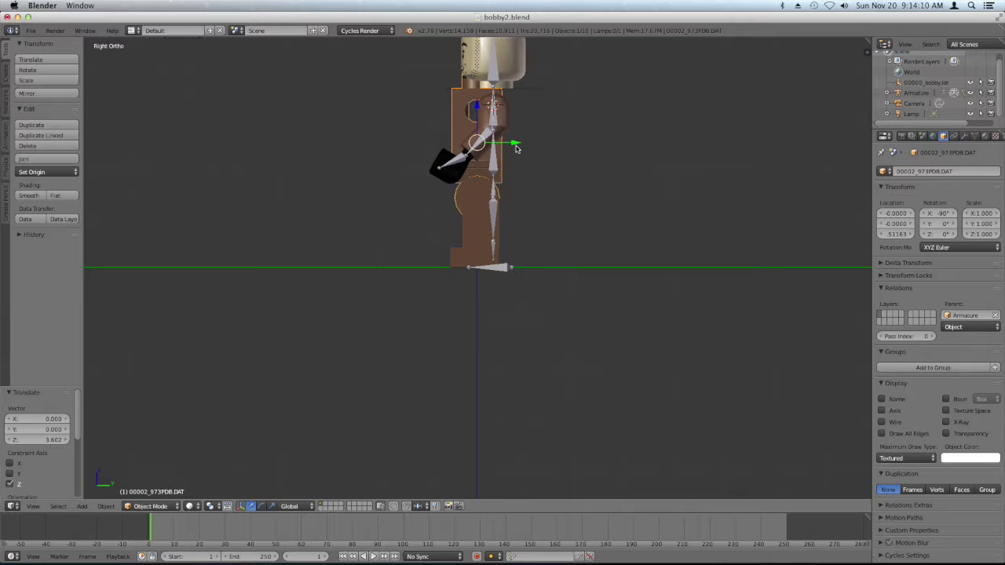
pyautogui.moveTo(517, 146); pyautogui.dragTo(530, 143)
pyautogui.moveTo(530, 143); pyautogui.dragTo(651, 176, button='middle')
pyautogui.moveTo(651, 163); pyautogui.dragTo(651, 150, button='middle')
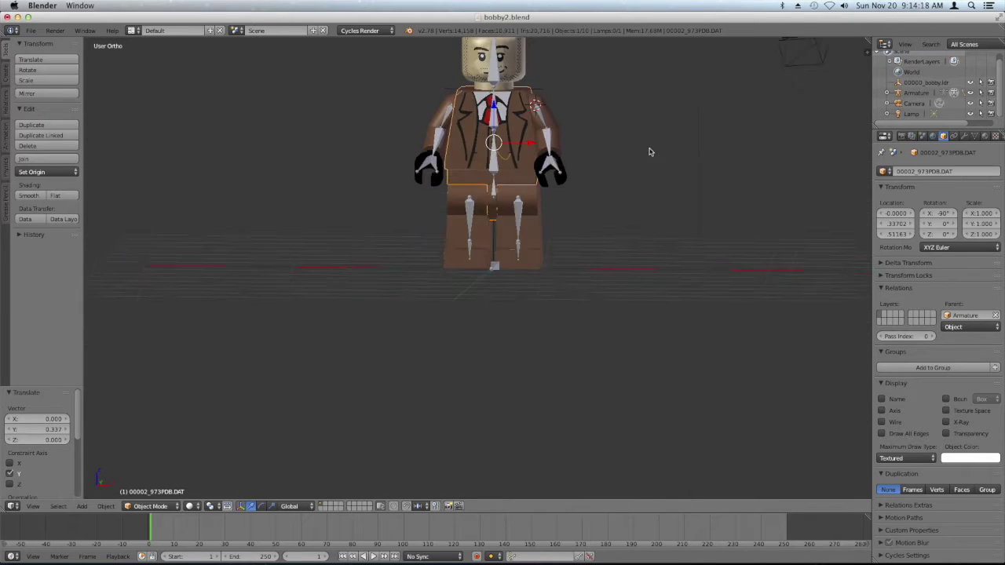
# - Parent the left leg mesh to the armature with automatic weights, with only the thighL and shinL bones selected
pyautogui.scroll(2, 393, 249)
pyautogui.scroll(2, 530, 196)
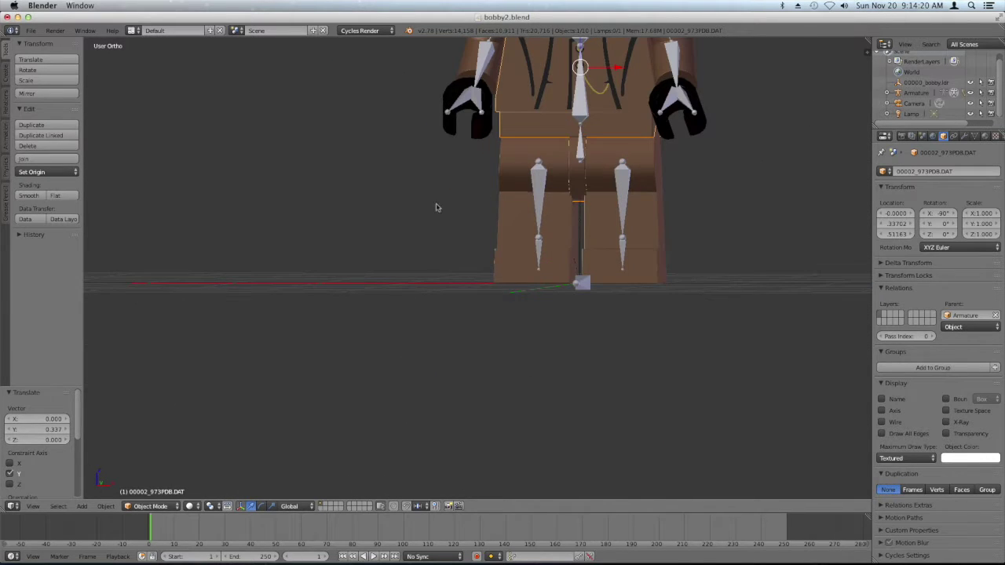
pyautogui.press('KP_1')
pyautogui.rightClick(659, 223)
pyautogui.rightClick(621, 209)
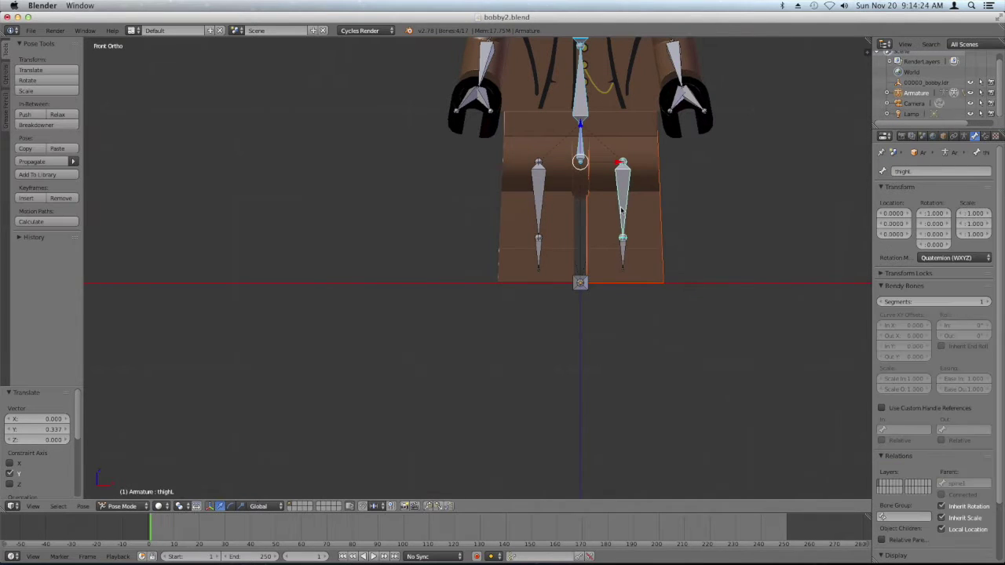
pyautogui.rightClick(620, 255)
pyautogui.rightClick(581, 155)
pyautogui.rightClick(580, 83)
pyautogui.scroll(-5, 594, 87)
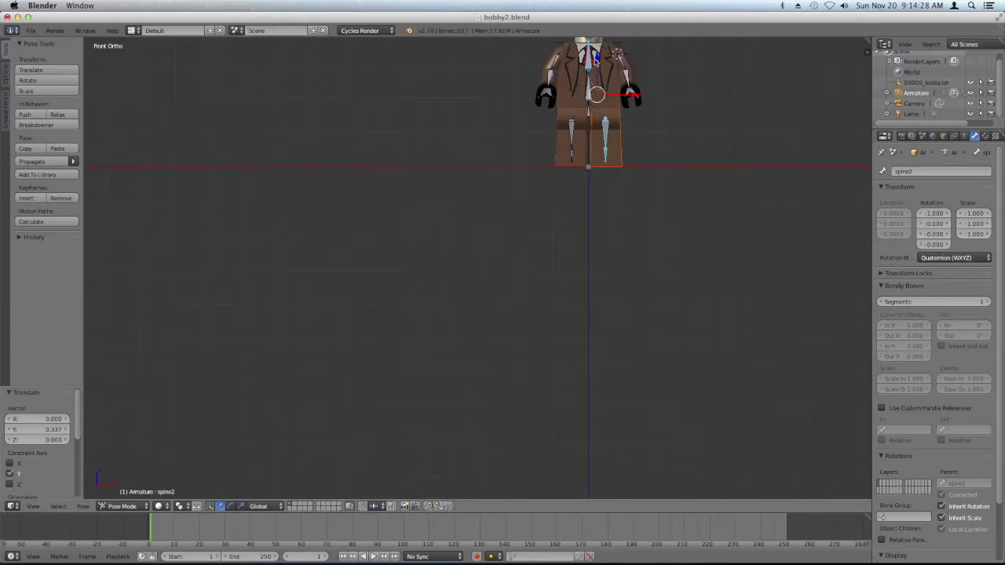
pyautogui.rightClick(603, 149)
pyautogui.scroll(4, 602, 156)
pyautogui.hotkey('ctrl', 'p')
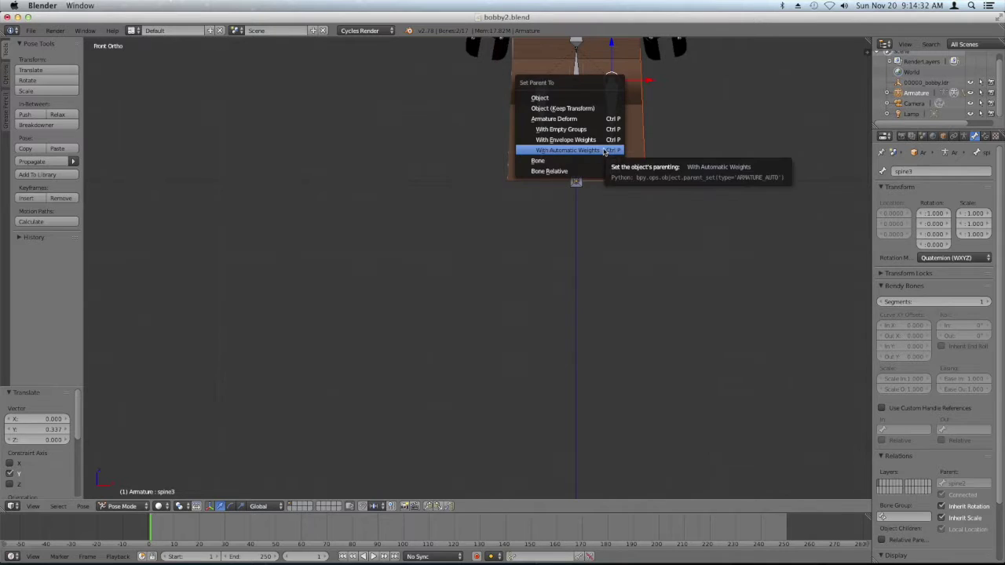
pyautogui.click(604, 150)
# - Parent the right leg mesh to the armature with automatic weights, with only the thighR and shinR bones selected
pyautogui.keyDown('shift'); pyautogui.rightClick(552, 108); pyautogui.keyUp('shift')
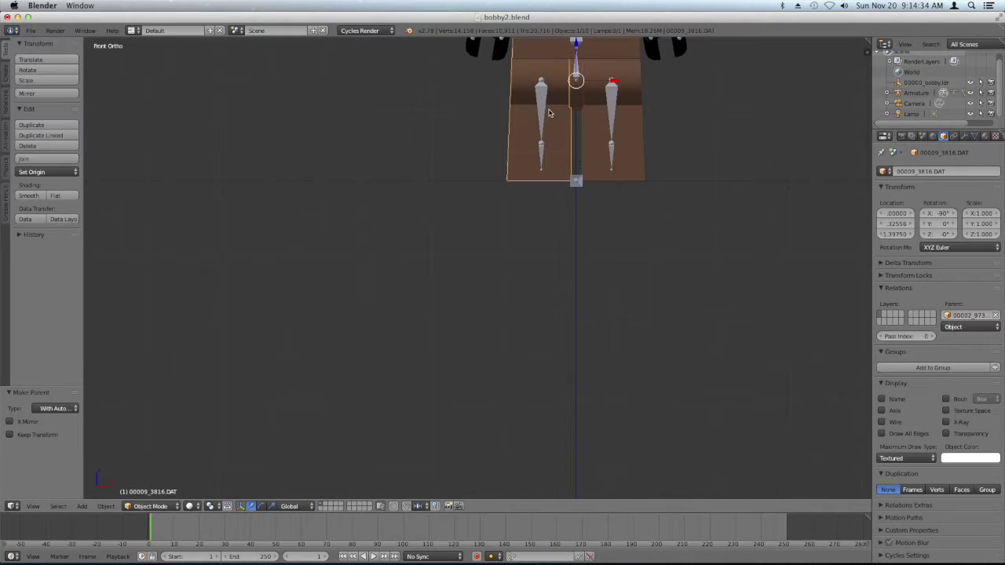
pyautogui.keyDown('shift'); pyautogui.rightClick(540, 157); pyautogui.keyUp('shift')
pyautogui.keyDown('shift'); pyautogui.rightClick(611, 149); pyautogui.keyUp('shift')
pyautogui.rightClick(609, 157)
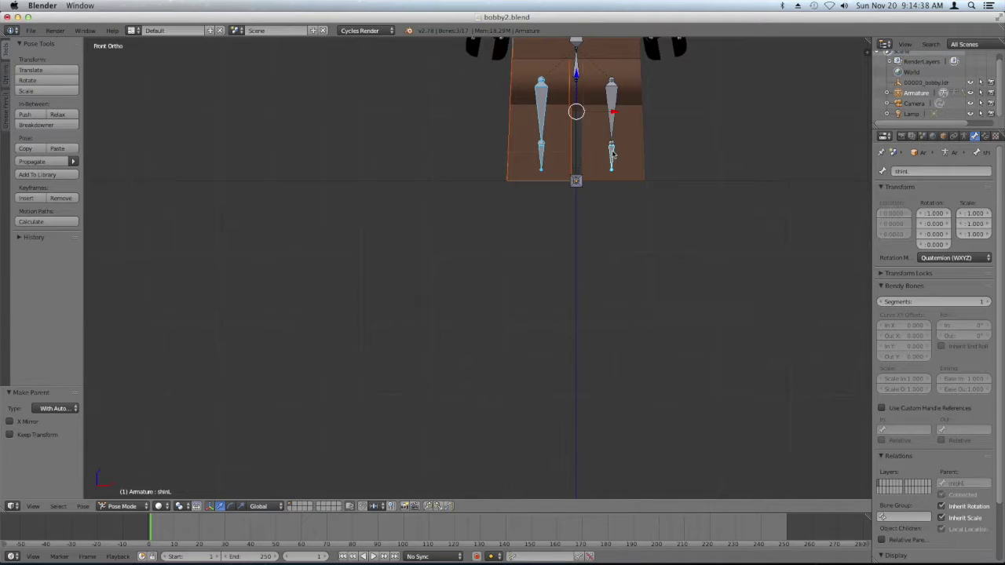
pyautogui.hotkey('ctrl', 'p')
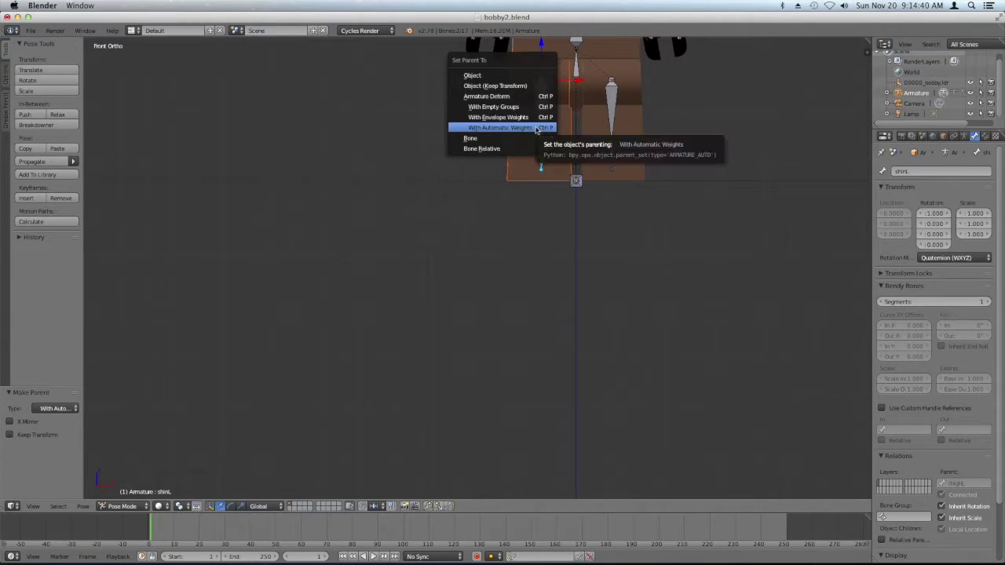
pyautogui.click(547, 127)
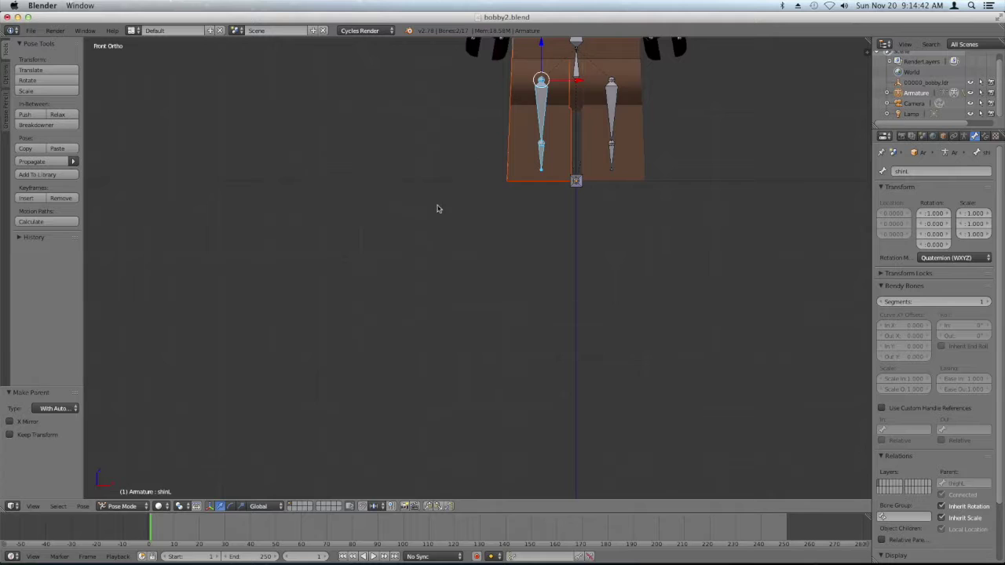
# - Try rotating the arm1R bone outward by about 45 degrees to test how the meshes follow, and cancel the rotation
pyautogui.scroll(-4, 440, 210)
pyautogui.rightClick(474, 93)
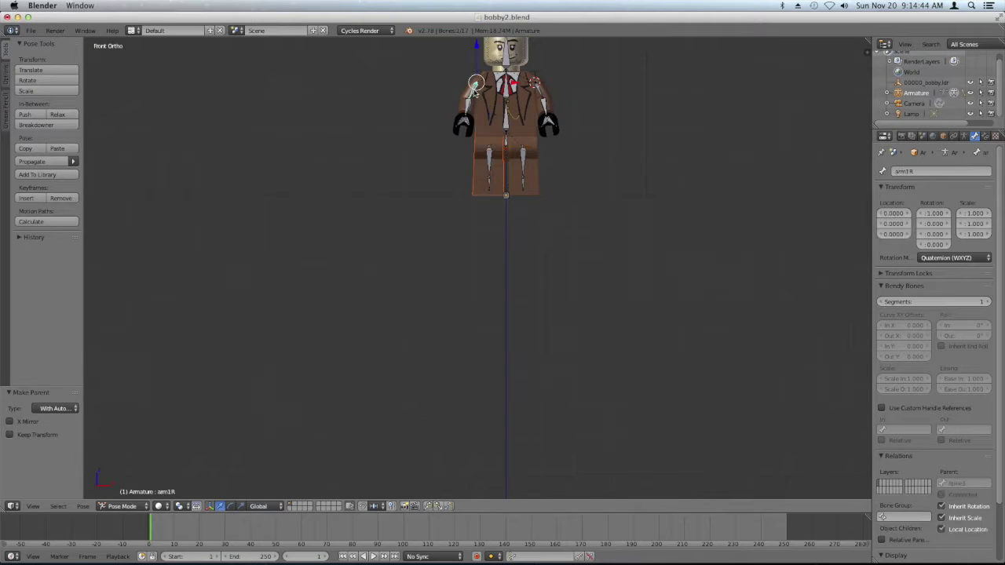
pyautogui.press('r')
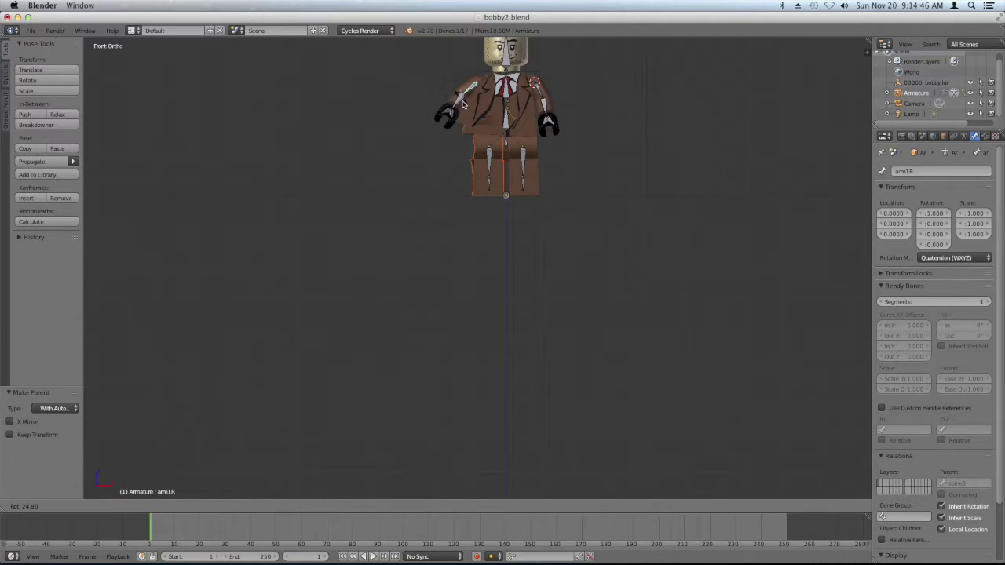
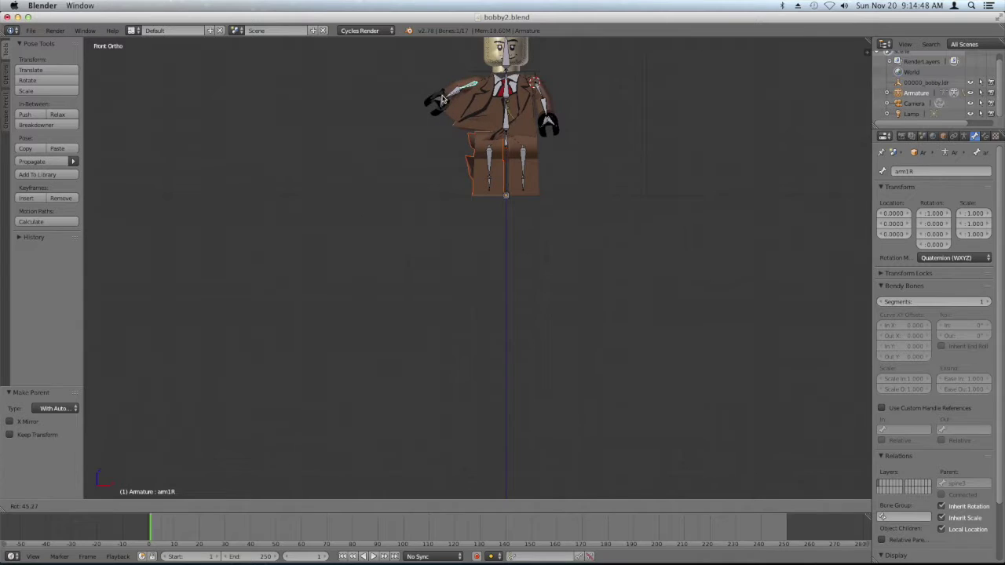
pyautogui.rightClick(548, 104)
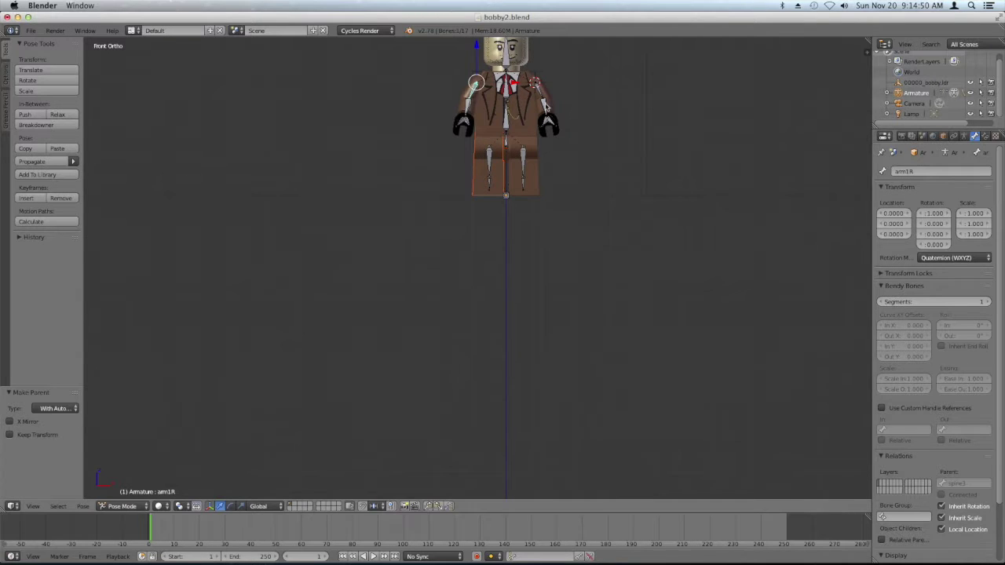
# - Try the arm1R bone's rotation again with the whole figure enlarged in front view, leaving the bone at its rest pose
pyautogui.scroll(-2, 511, 240)
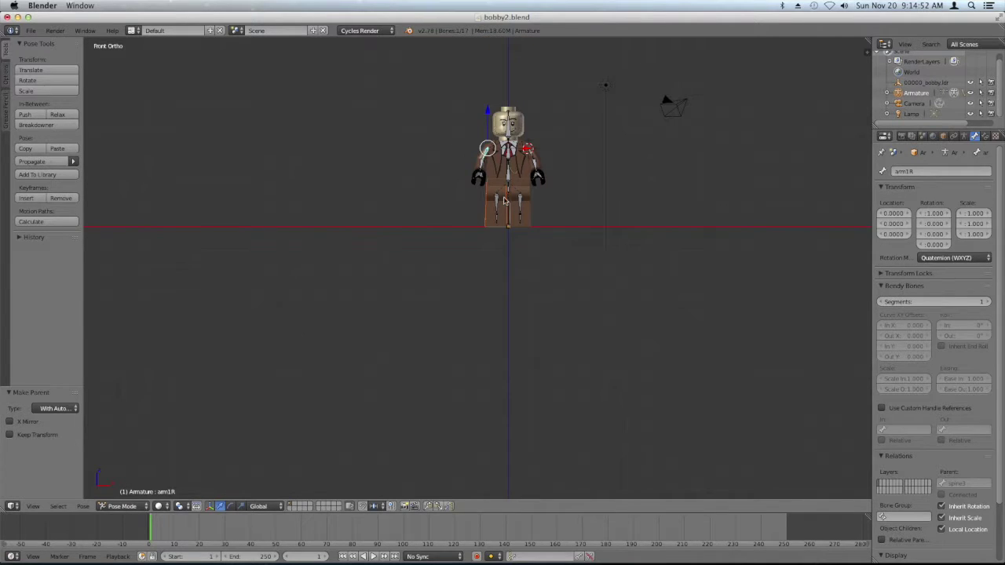
pyautogui.moveTo(516, 285); pyautogui.dragTo(511, 309, button='middle')
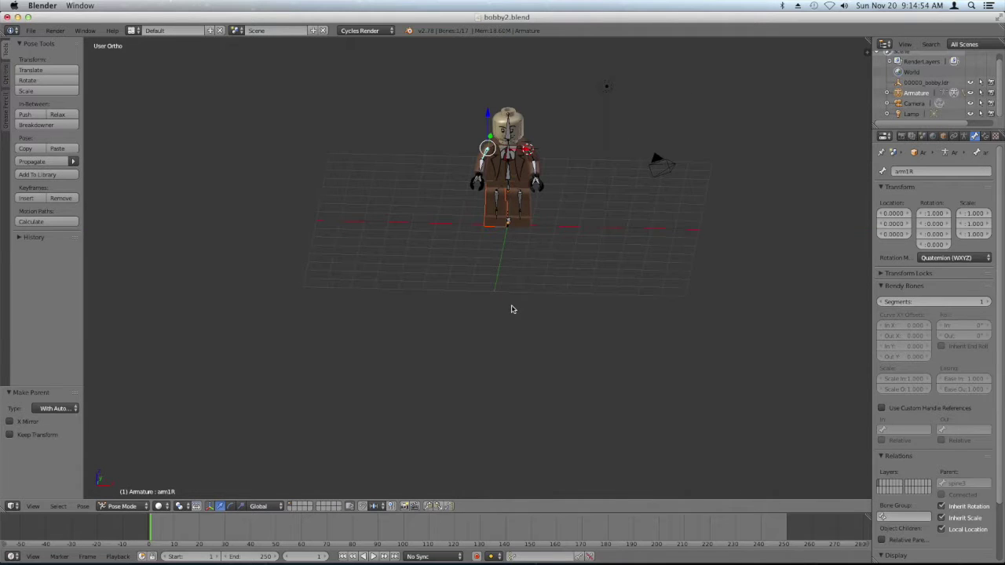
pyautogui.press('KP_1')
pyautogui.keyDown('shift'); pyautogui.moveTo(537, 190); pyautogui.dragTo(487, 284, button='middle'); pyautogui.keyUp('shift')
pyautogui.scroll(5, 474, 283)
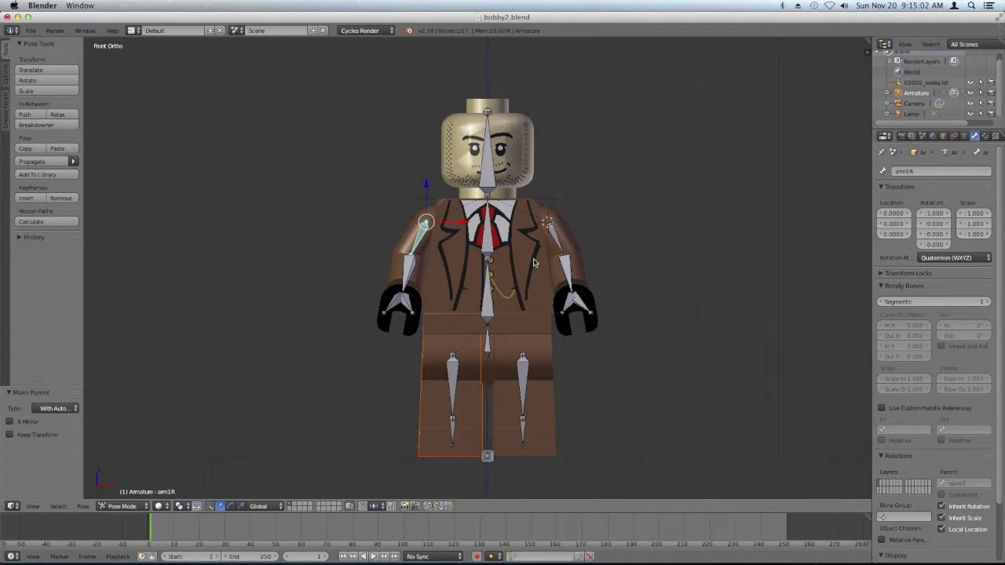
pyautogui.rightClick(525, 172)
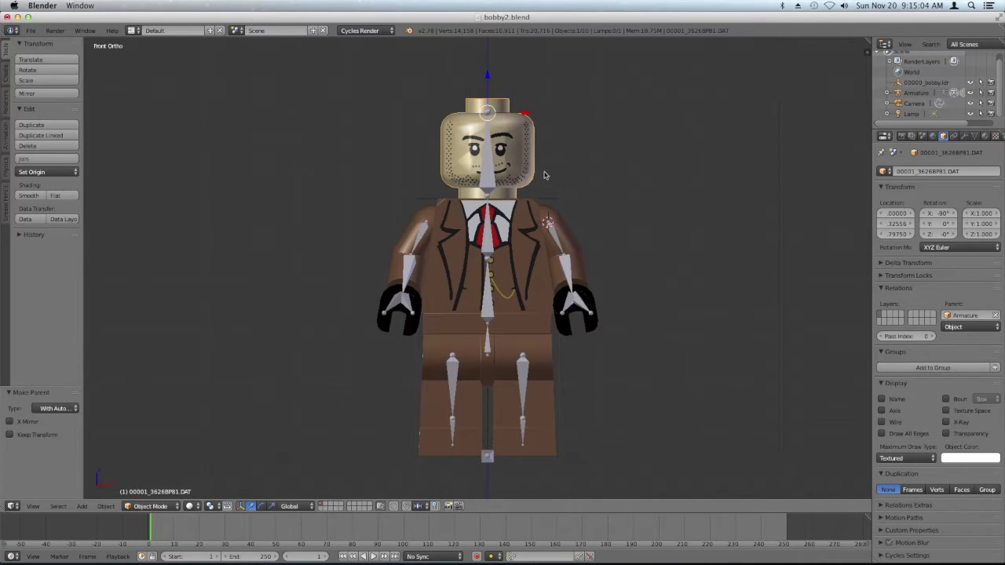
pyautogui.rightClick(425, 242)
pyautogui.press('r')
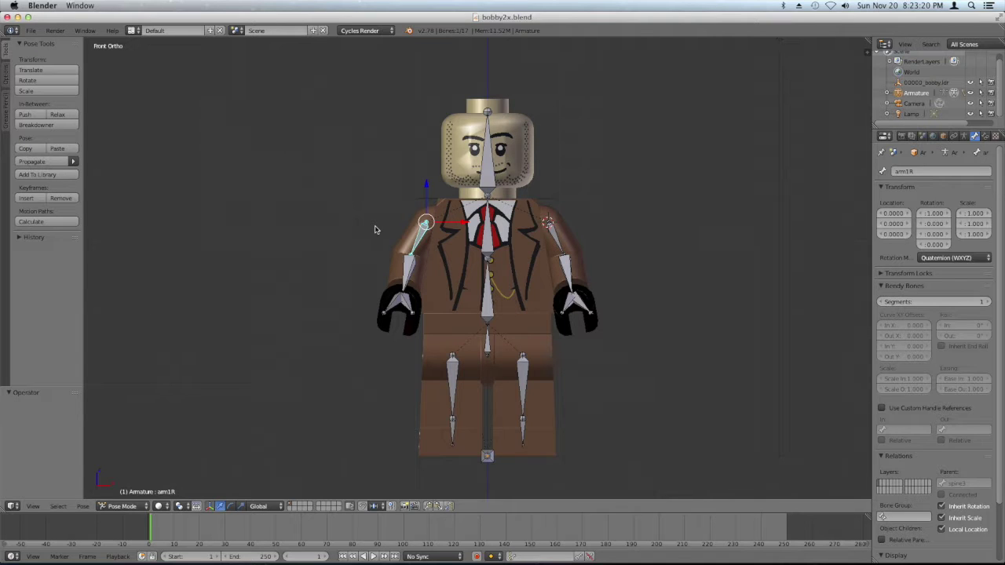
pyautogui.rightClick(418, 245)
# - Remove every arm, hand and leg vertex group, from shinR up to arm1L, from the head mesh
pyautogui.rightClick(531, 143)
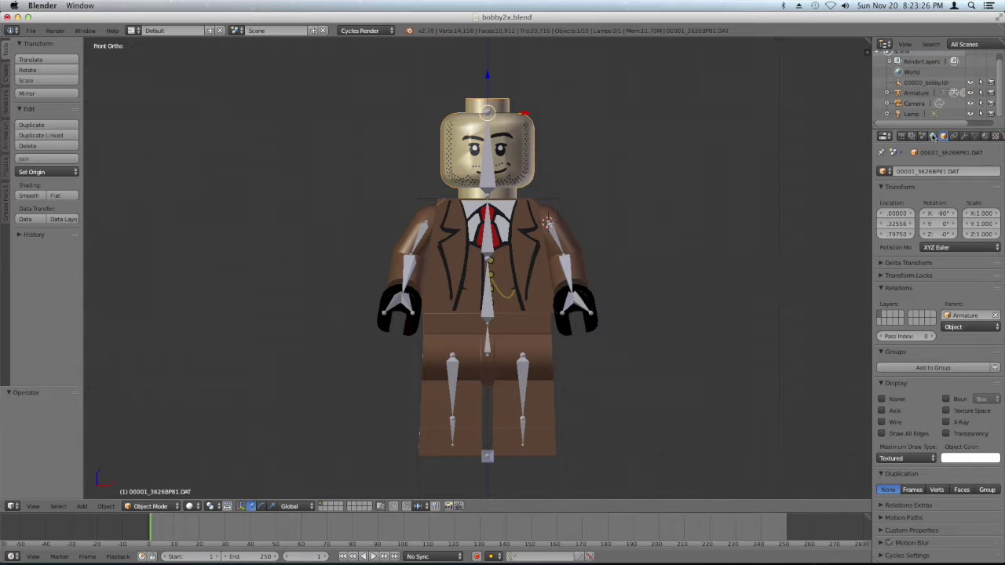
pyautogui.click(974, 138)
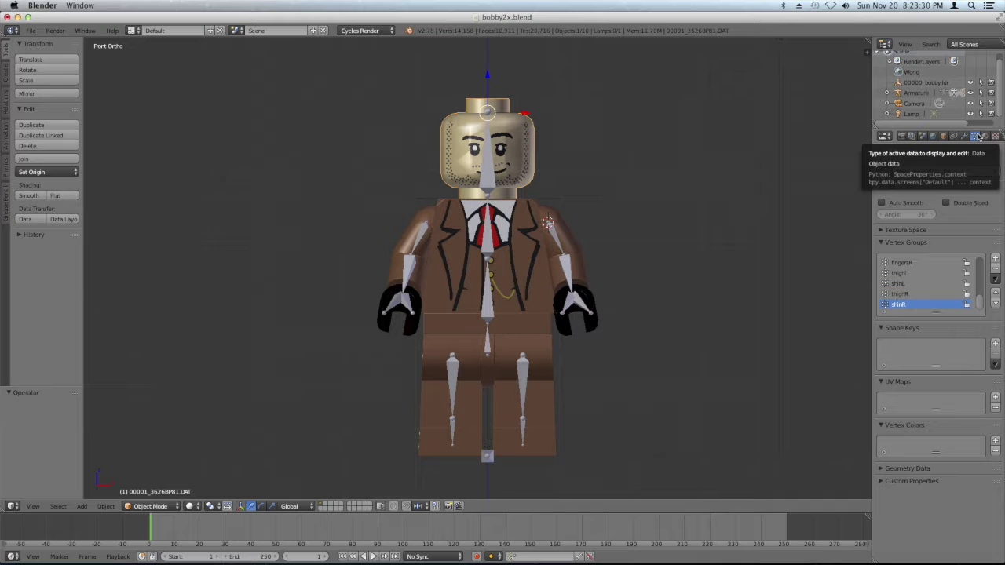
pyautogui.scroll(4, 939, 290)
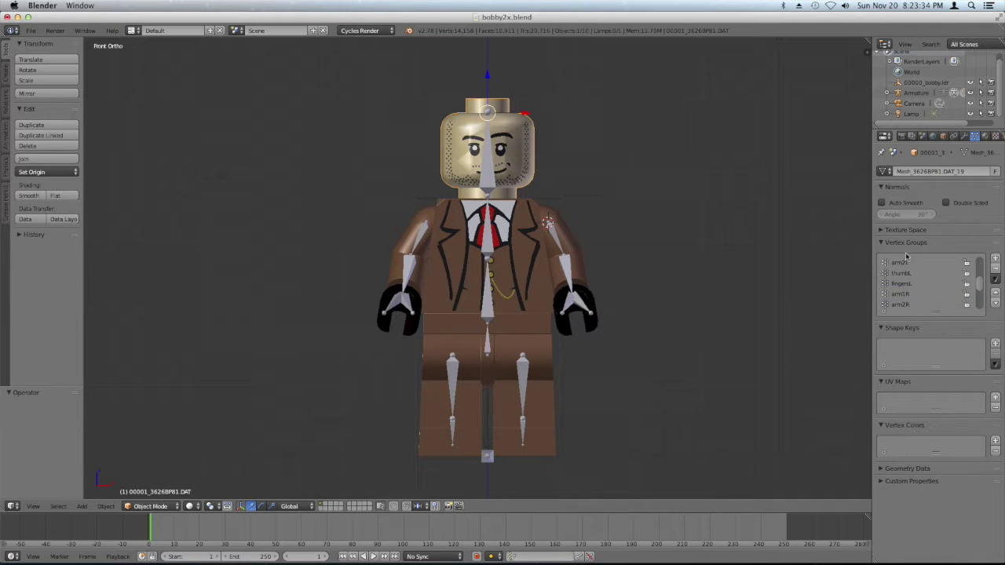
pyautogui.scroll(3, 908, 283)
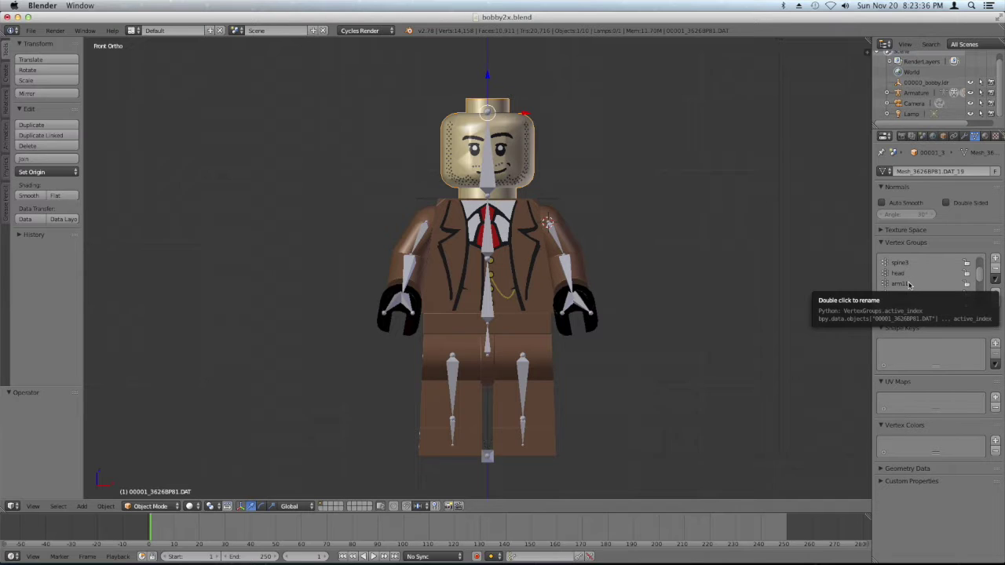
pyautogui.scroll(-6, 909, 284)
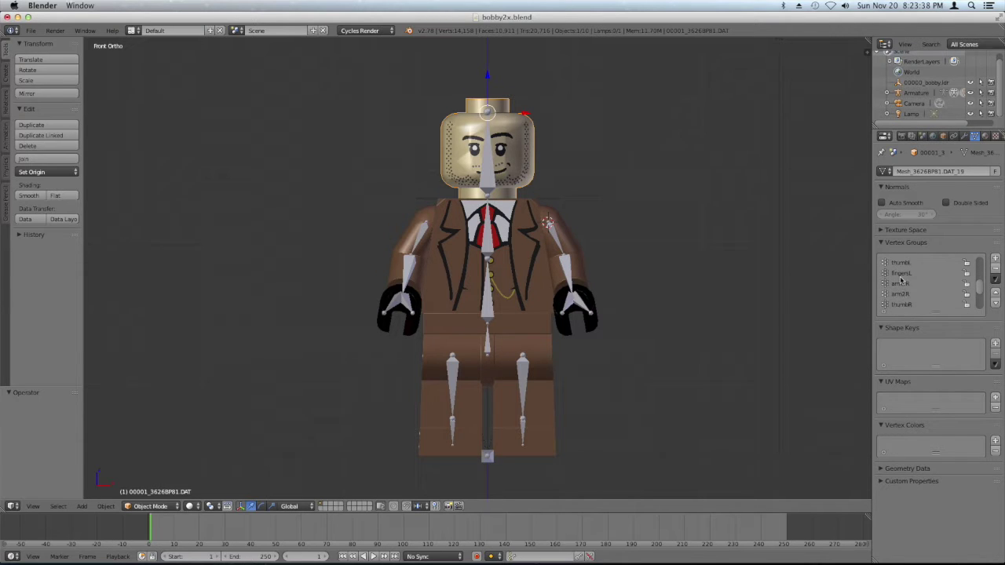
pyautogui.scroll(-2, 901, 282)
pyautogui.click(995, 268)
pyautogui.click(996, 268)
pyautogui.click(995, 268)
pyautogui.click(996, 269)
pyautogui.click(995, 269)
pyautogui.click(995, 269)
pyautogui.click(995, 268)
pyautogui.click(996, 268)
pyautogui.click(995, 269)
pyautogui.click(995, 268)
pyautogui.click(996, 268)
pyautogui.click(995, 269)
# - Remove the floor, spine1, spine2 and spine3 vertex groups from the head mesh, keeping only the head group
pyautogui.click(921, 295)
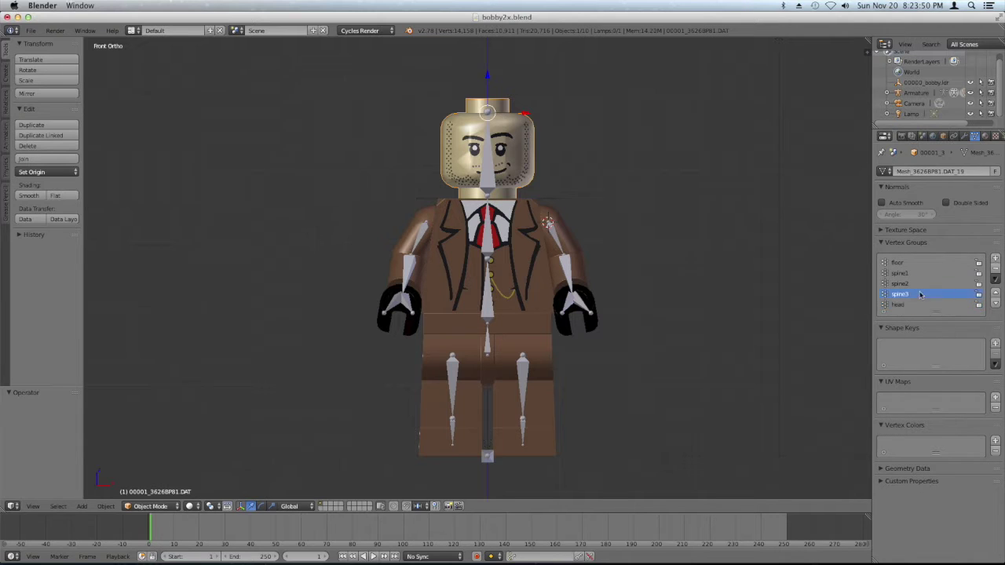
pyautogui.click(996, 268)
pyautogui.click(996, 269)
pyautogui.click(996, 269)
pyautogui.click(996, 269)
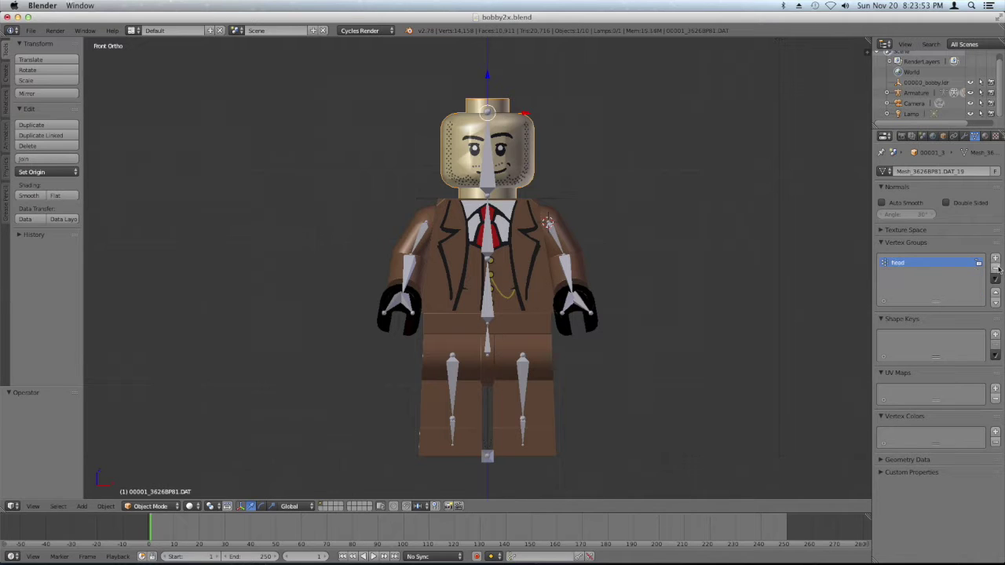
# - Remove limb vertex groups and the floor group from the torso mesh, keeping its spine groups
pyautogui.rightClick(540, 238)
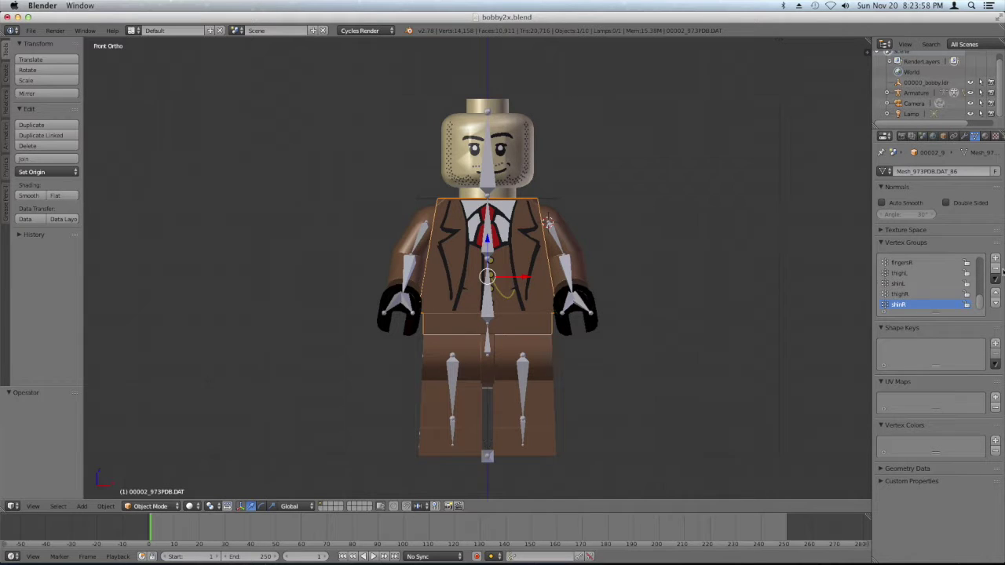
pyautogui.click(996, 270)
pyautogui.click(901, 294)
pyautogui.click(996, 270)
pyautogui.click(913, 284)
pyautogui.click(995, 269)
pyautogui.click(995, 269)
pyautogui.click(995, 269)
pyautogui.click(995, 270)
pyautogui.click(996, 270)
pyautogui.click(995, 270)
pyautogui.click(995, 270)
pyautogui.click(912, 273)
pyautogui.scroll(2, 979, 272)
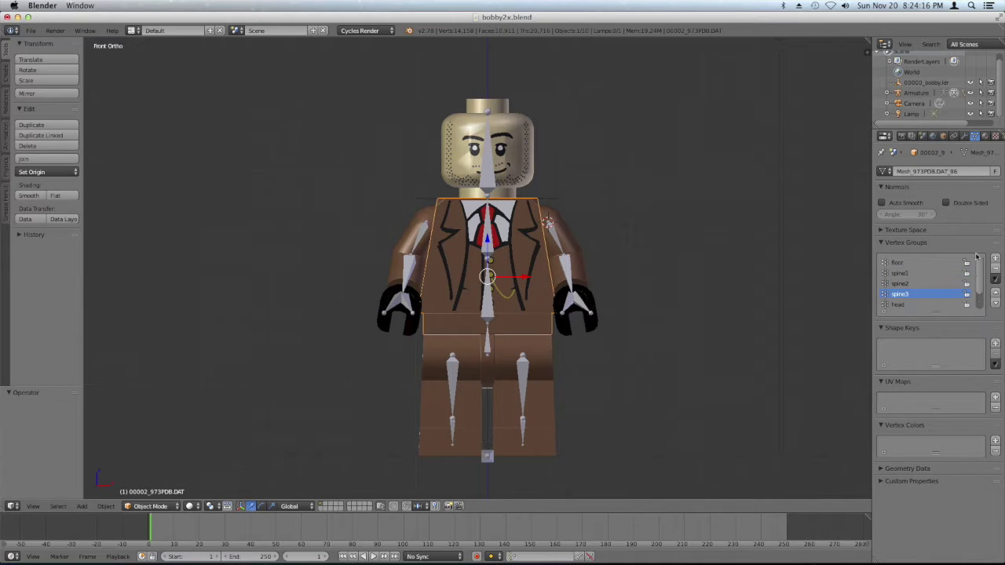
pyautogui.click(946, 263)
pyautogui.click(995, 271)
# - Remove the thighL, shinL, thighR and shinR vertex groups from the right arm mesh
pyautogui.rightClick(420, 224)
pyautogui.rightClick(407, 238)
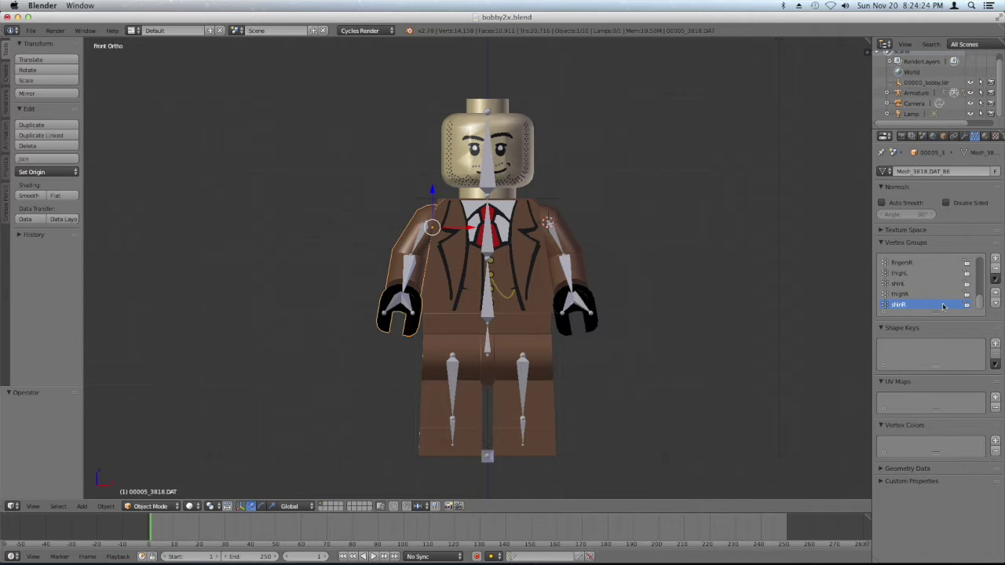
pyautogui.click(996, 280)
pyautogui.click(995, 271)
pyautogui.click(996, 271)
pyautogui.click(996, 271)
pyautogui.click(996, 271)
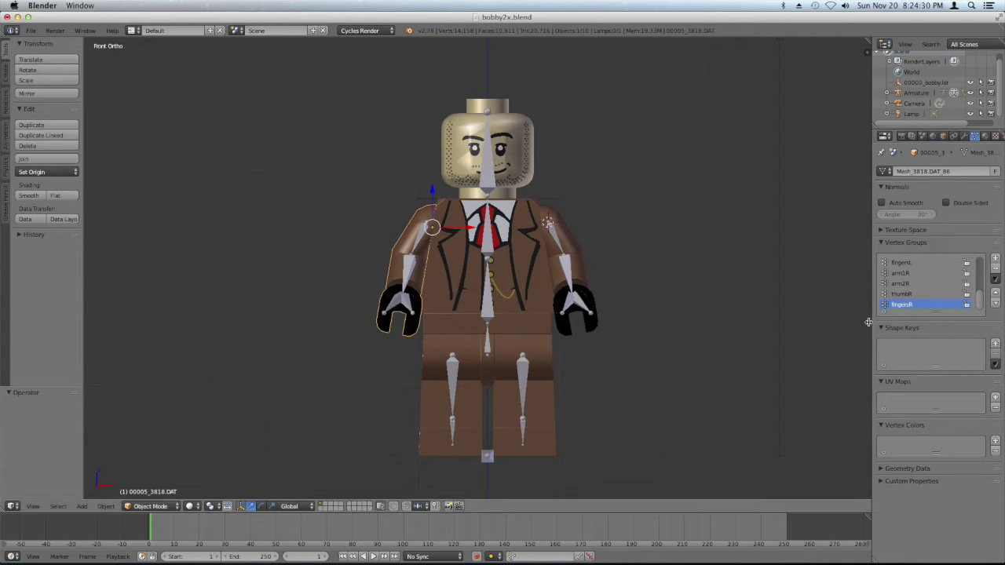
# - Remove the floor, spine, head and left-arm vertex groups from the right arm mesh, keeping arm1R, arm2R, thumbR and fingersR
pyautogui.click(910, 264)
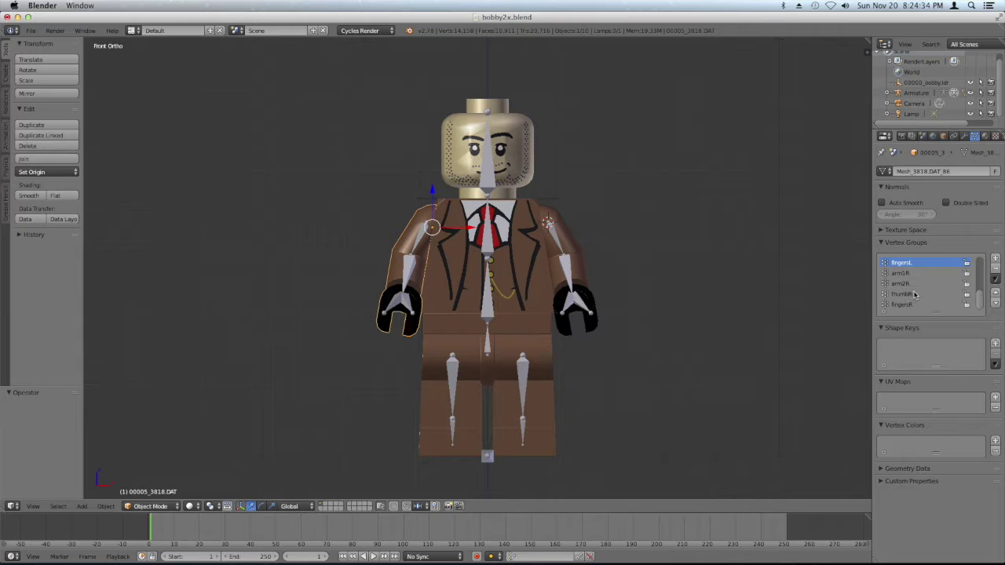
pyautogui.click(995, 270)
pyautogui.click(996, 271)
pyautogui.click(996, 271)
pyautogui.click(995, 272)
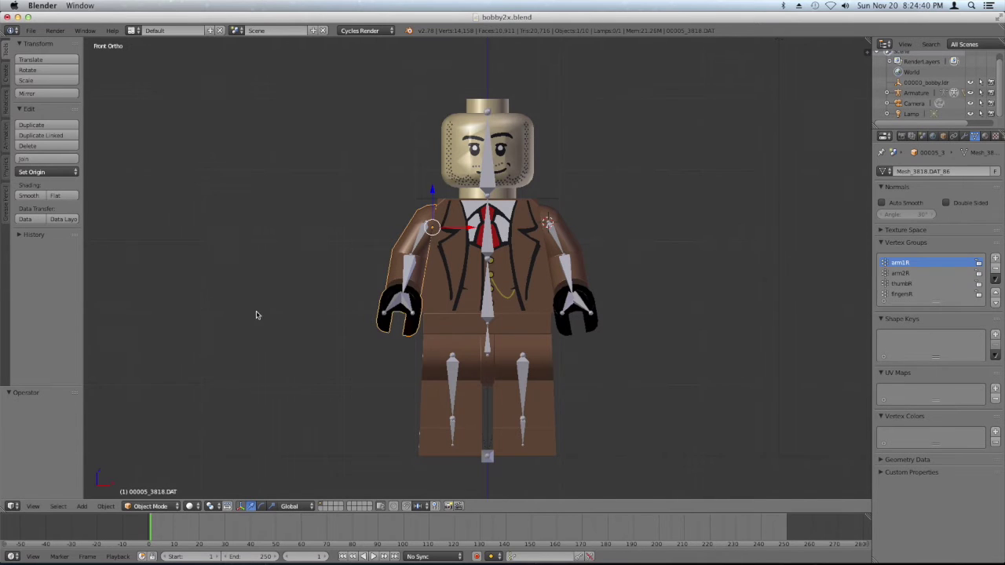
# - Remove the leg and right-arm vertex groups, from shinR up to arm1R, from the left arm mesh
pyautogui.rightClick(572, 251)
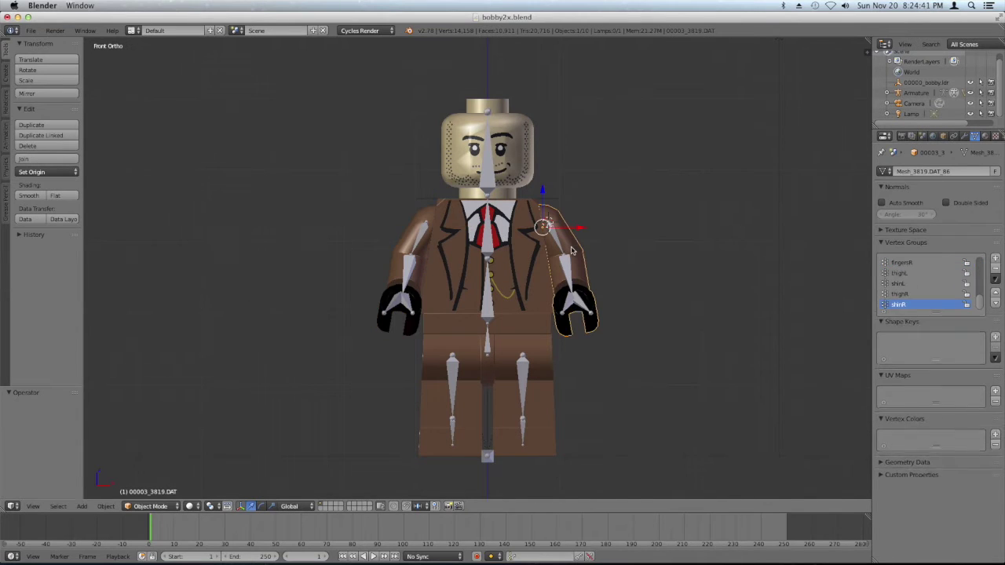
pyautogui.click(996, 272)
pyautogui.click(995, 273)
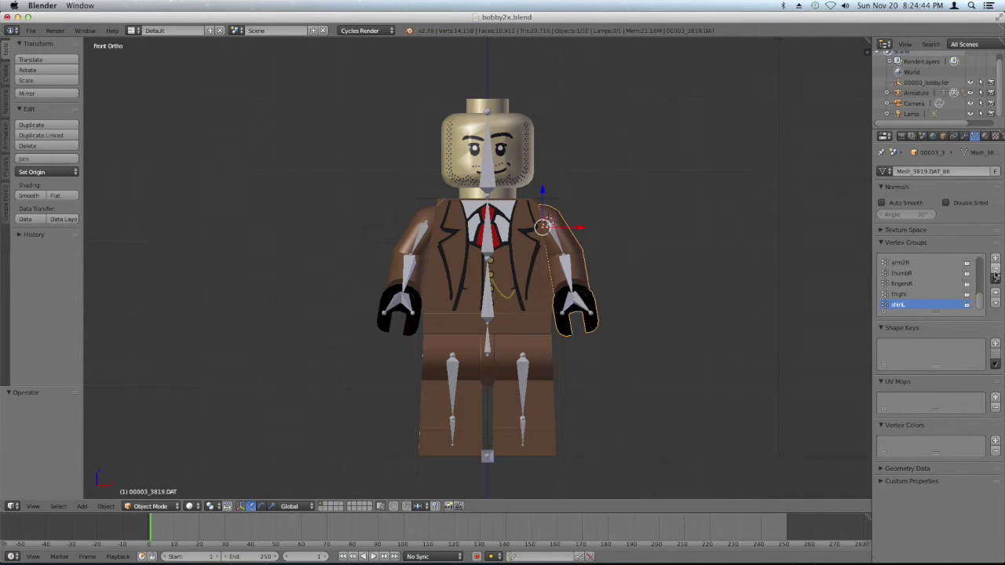
pyautogui.click(996, 272)
pyautogui.click(995, 272)
pyautogui.click(996, 272)
pyautogui.click(996, 272)
pyautogui.click(995, 272)
pyautogui.click(995, 272)
# - Remove the head, spine and floor vertex groups from the left arm mesh, keeping arm1L, arm2L, thumbL and fingersL
pyautogui.click(925, 262)
pyautogui.click(994, 272)
pyautogui.click(995, 272)
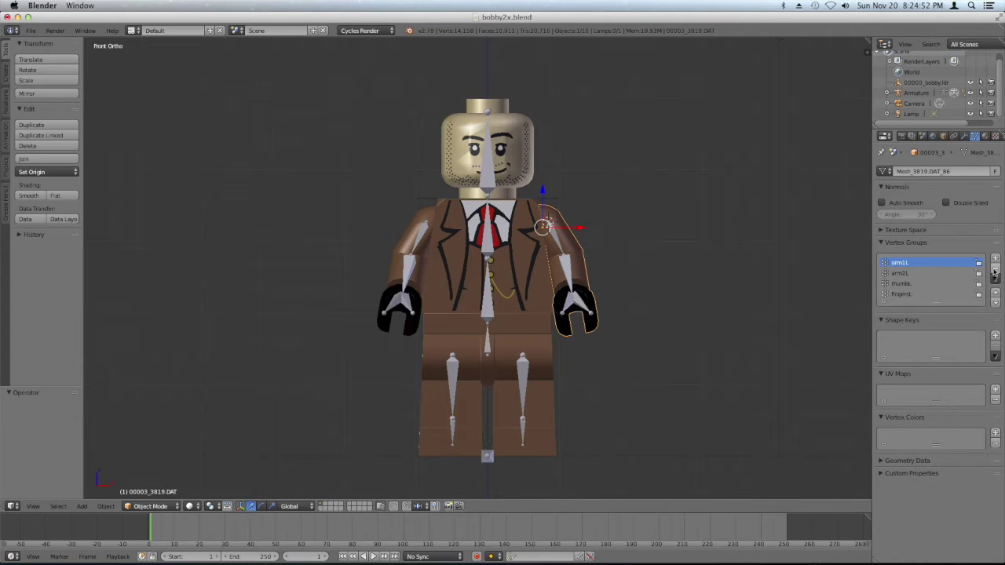
# - Remove all vertex groups from the left leg mesh except thighL and shinL
pyautogui.rightClick(511, 358)
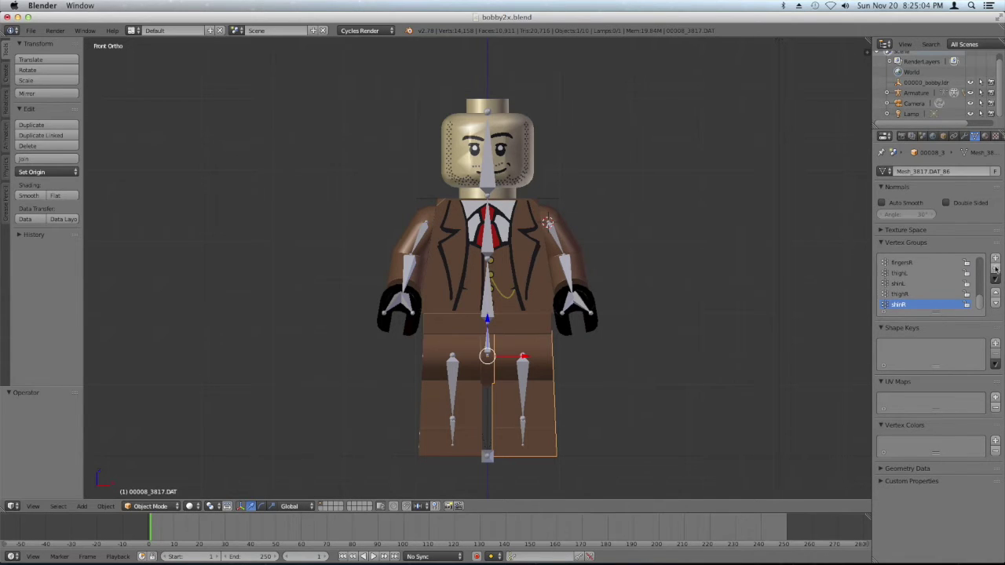
pyautogui.scroll(2, 915, 286)
pyautogui.click(910, 284)
pyautogui.click(996, 269)
pyautogui.click(995, 269)
pyautogui.click(996, 269)
pyautogui.click(997, 268)
pyautogui.click(997, 268)
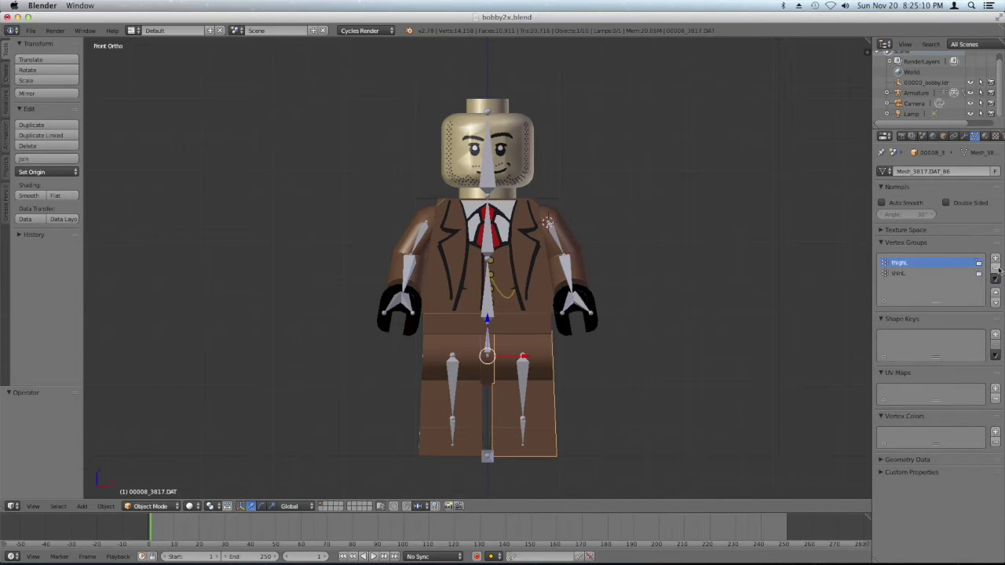
# - Remove all vertex groups from the right leg mesh except thighR and shinR
pyautogui.rightClick(428, 373)
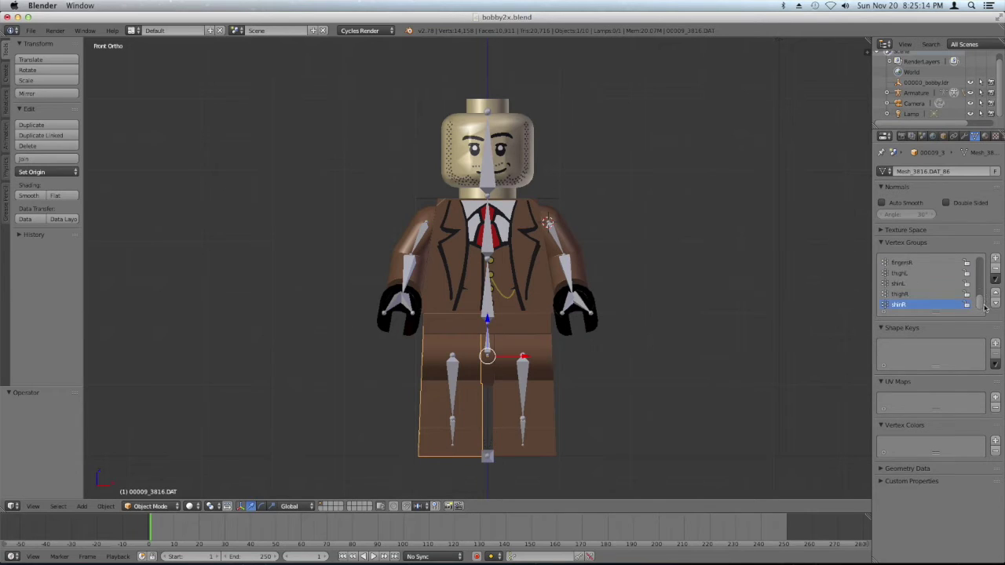
pyautogui.click(939, 293)
pyautogui.click(944, 283)
pyautogui.click(995, 270)
pyautogui.click(996, 269)
pyautogui.click(996, 269)
pyautogui.click(995, 269)
pyautogui.click(996, 269)
pyautogui.click(996, 269)
pyautogui.click(996, 269)
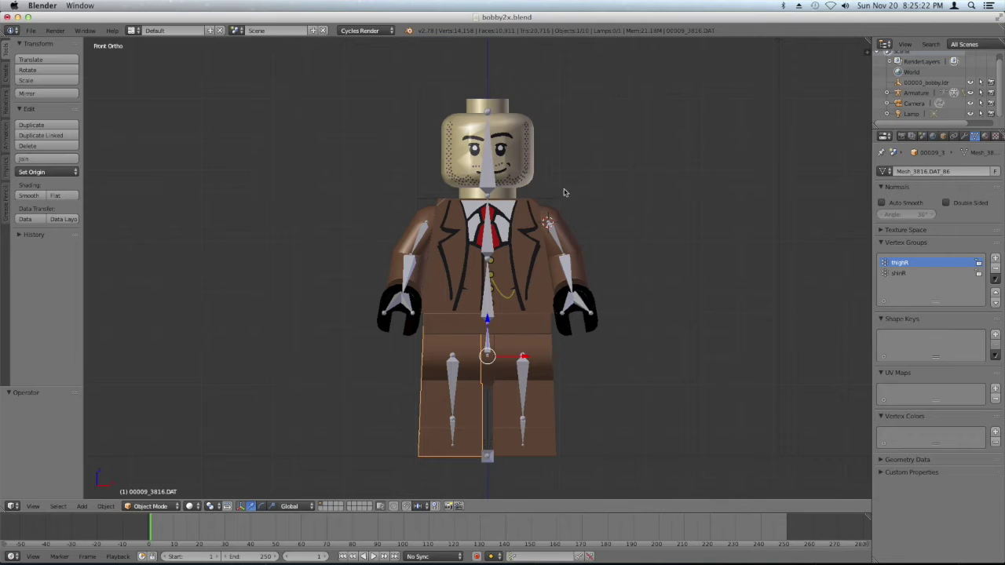
# - Try rotating the arm1R bone inward by about 22 degrees to test how the arm mesh follows, and cancel the rotation
pyautogui.rightClick(422, 242)
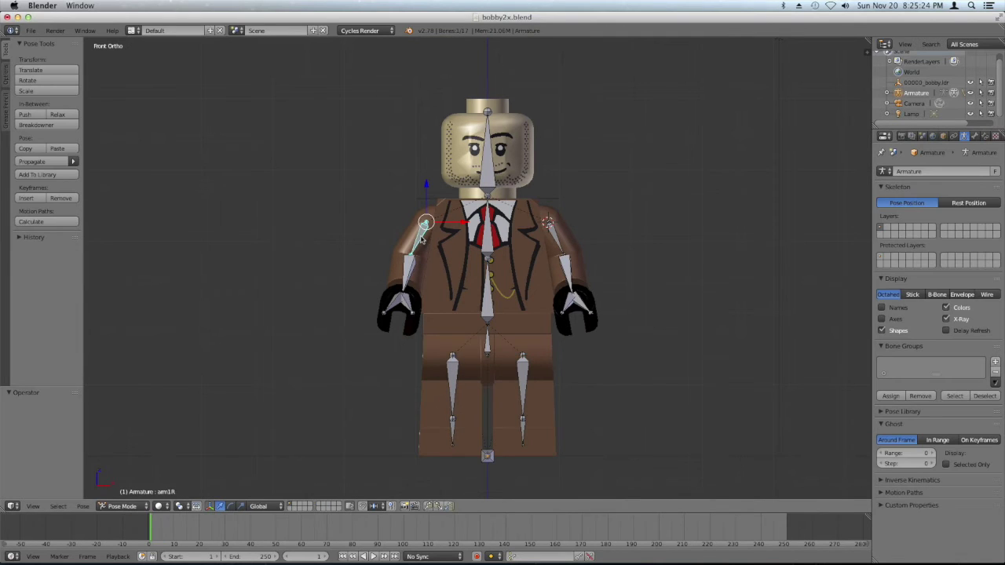
pyautogui.press('r')
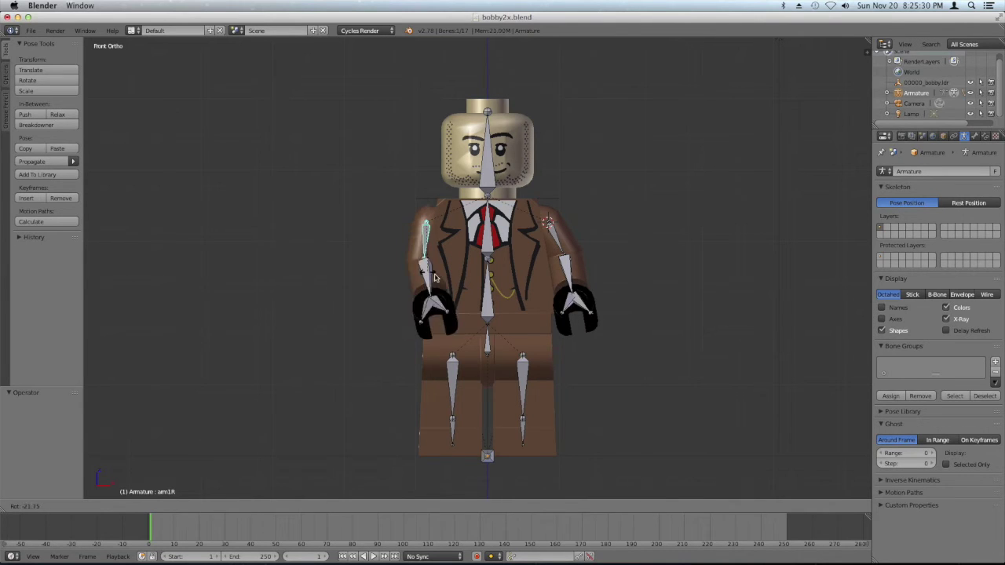
pyautogui.press('Escape')
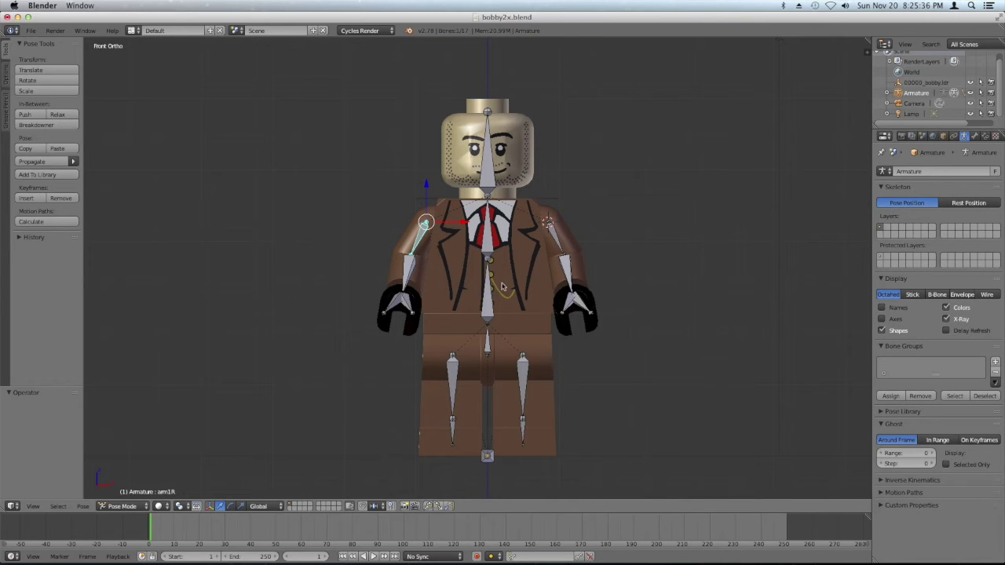
# - Try rotating the arm2R bone from the side and outward by about 61 degrees from the front, cancelling each rotation
pyautogui.moveTo(322, 283); pyautogui.dragTo(449, 320, button='middle')
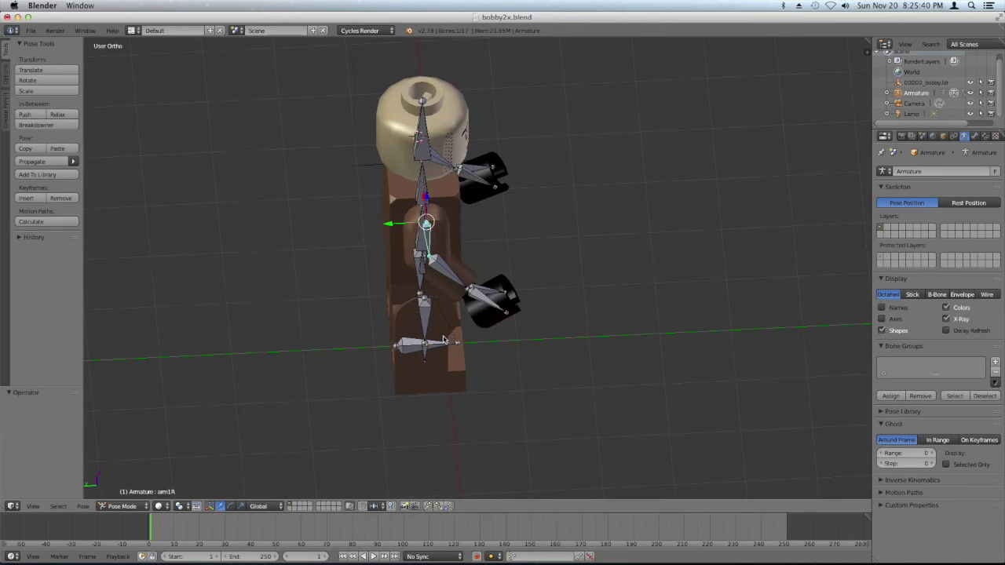
pyautogui.rightClick(457, 280)
pyautogui.press('r')
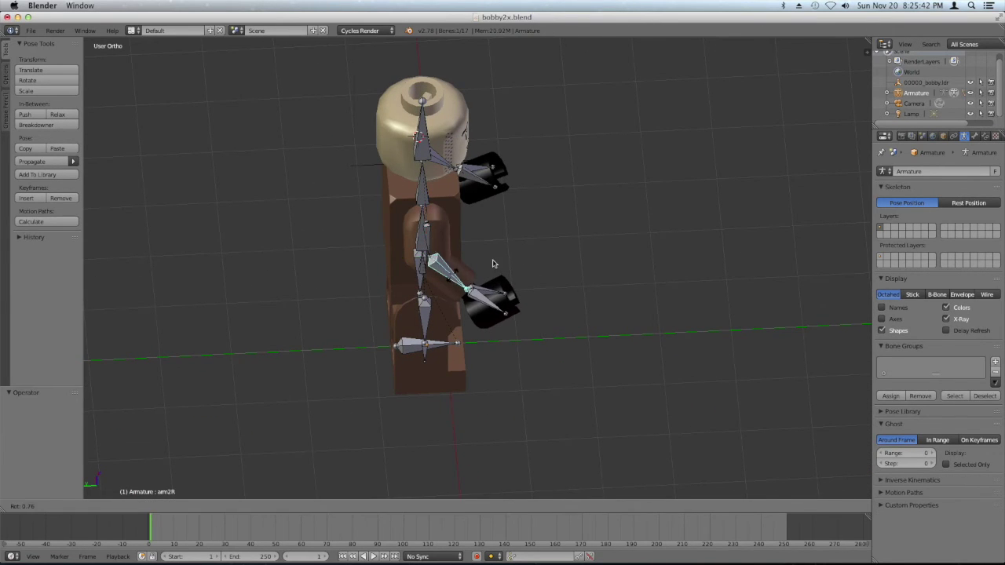
pyautogui.rightClick(537, 271)
pyautogui.moveTo(536, 271); pyautogui.dragTo(406, 242, button='middle')
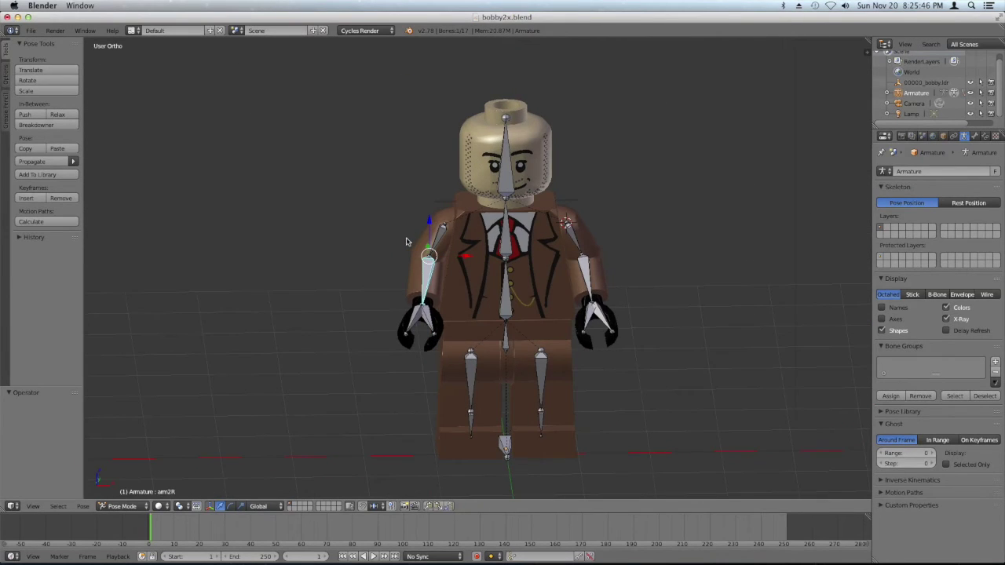
pyautogui.press('r')
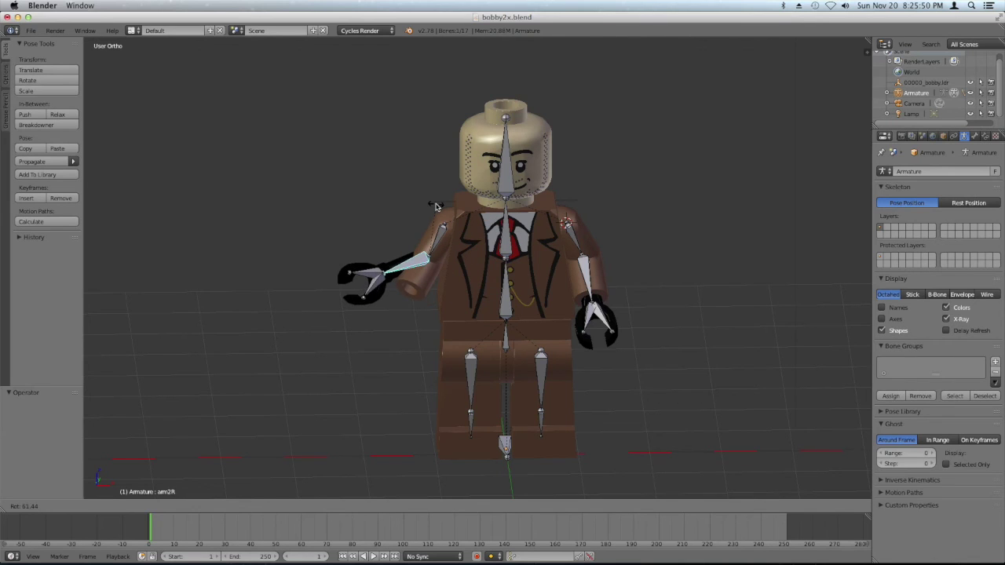
pyautogui.press('Escape')
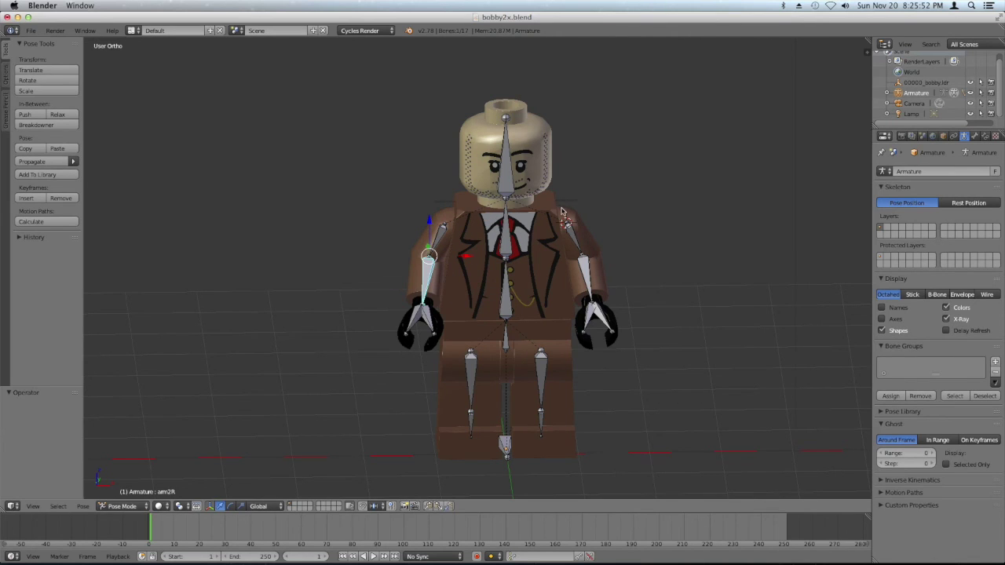